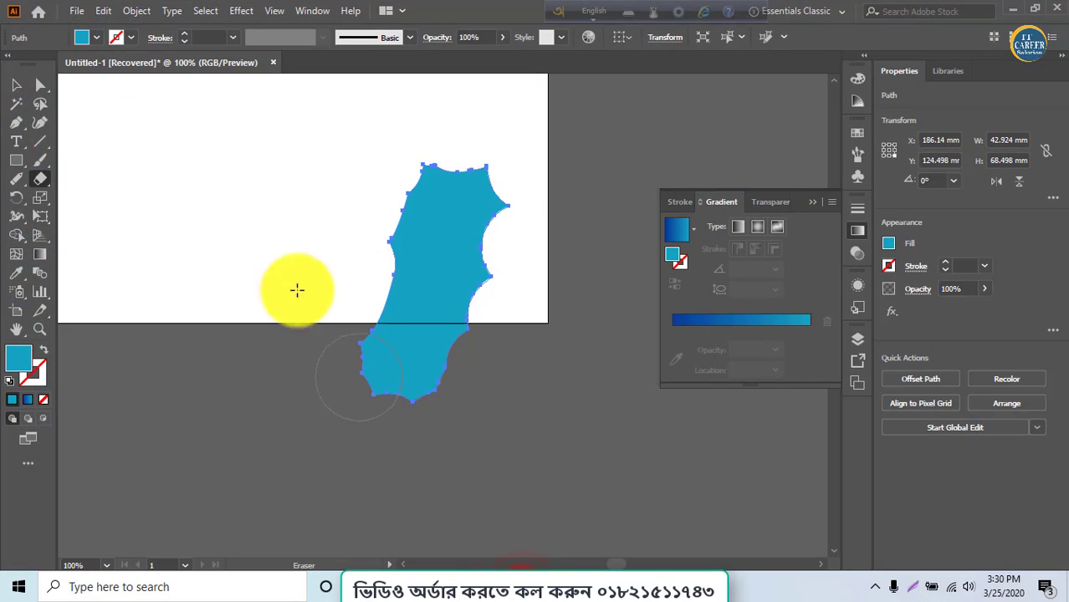
Step: Delete the blue scalloped shape and draw a slanted line about 31 mm wide and 65 mm high with the Line Segment tool
left_click(14, 86)
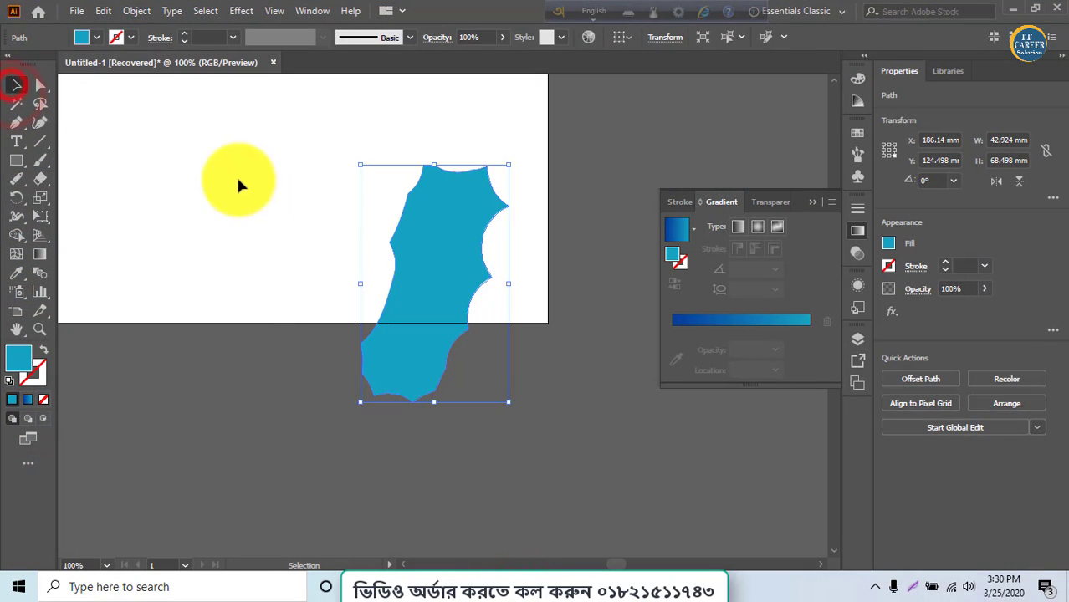
key("Delete")
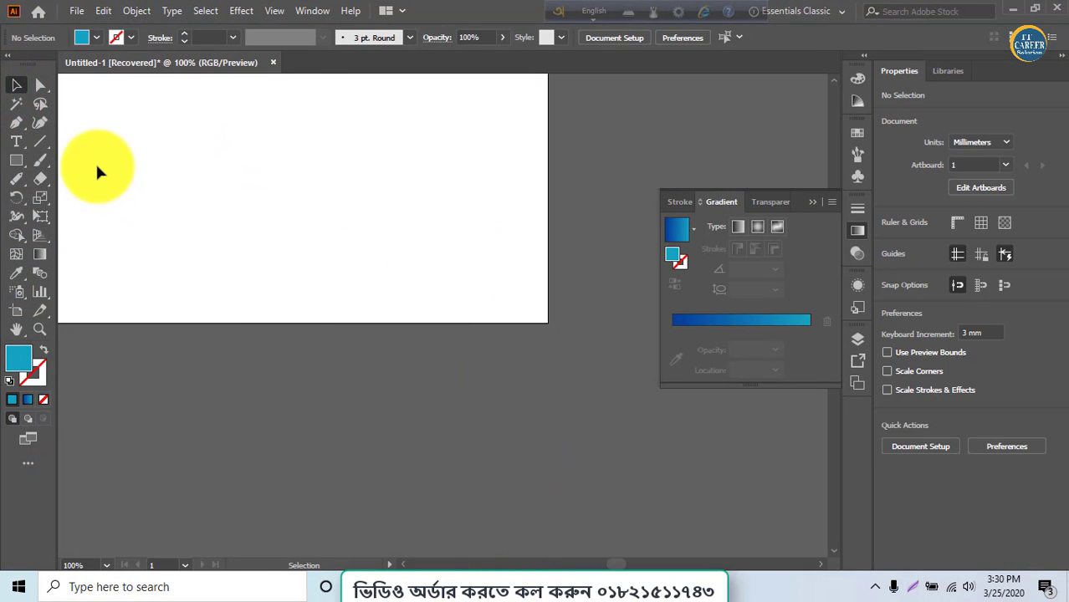
left_click(44, 143)
left_click_drag(341, 168, 232, 392)
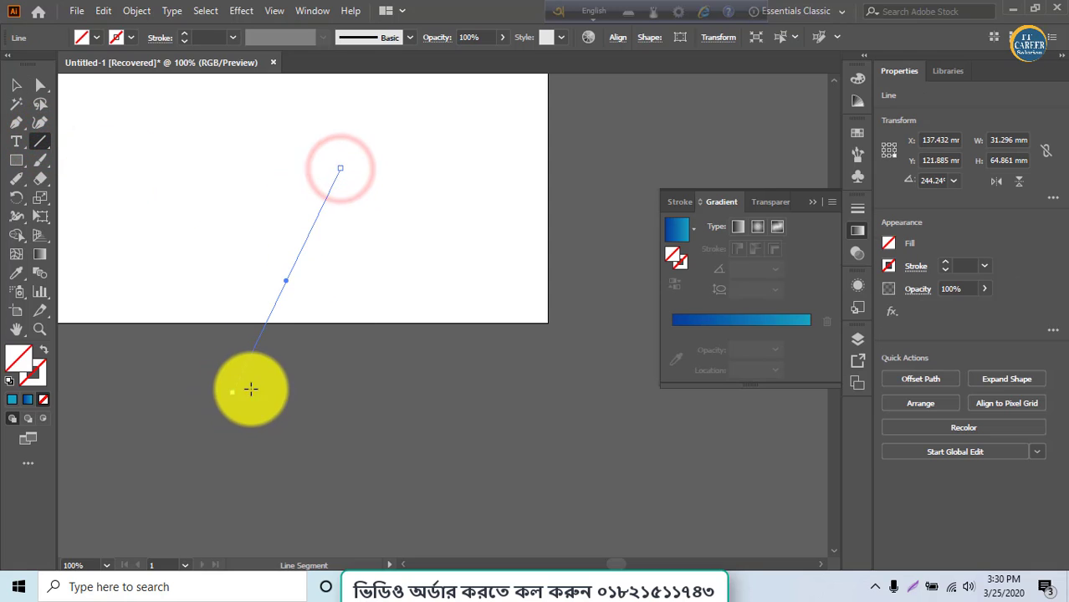
Step: Set the slanted line's stroke weight to 5 pt
left_click(186, 33)
left_click(186, 34)
left_click(186, 34)
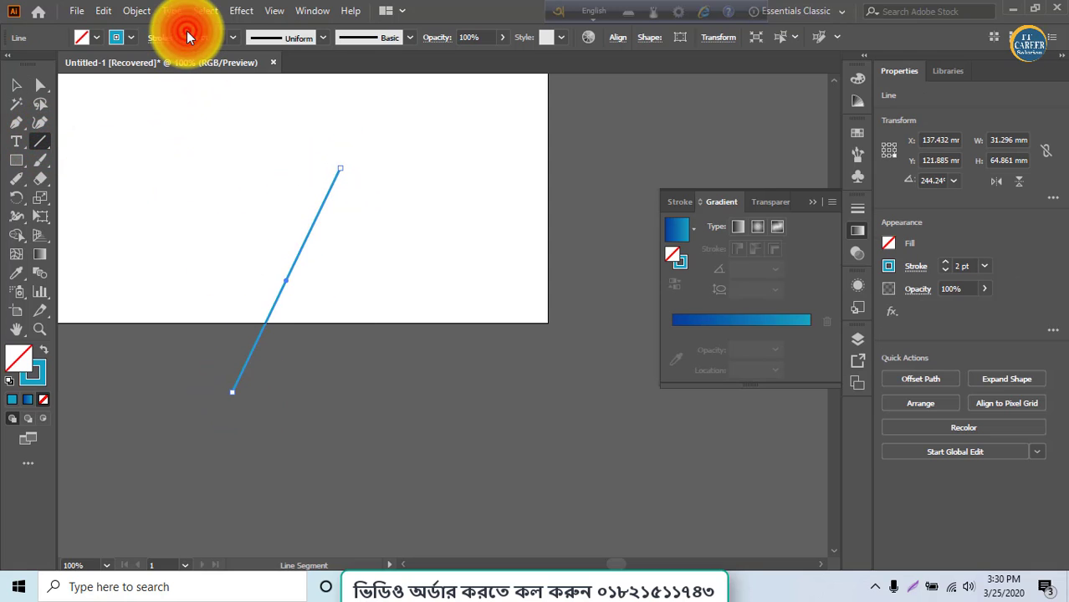
left_click(185, 33)
left_click(186, 33)
left_click(186, 33)
Step: Draw a second slanted line, about 28 mm wide and 70 mm high, meeting the first line's upper end in a peak
mouse_move(435, 409)
left_mouse_down()
mouse_move(313, 172)
mouse_move(339, 169)
left_mouse_up()
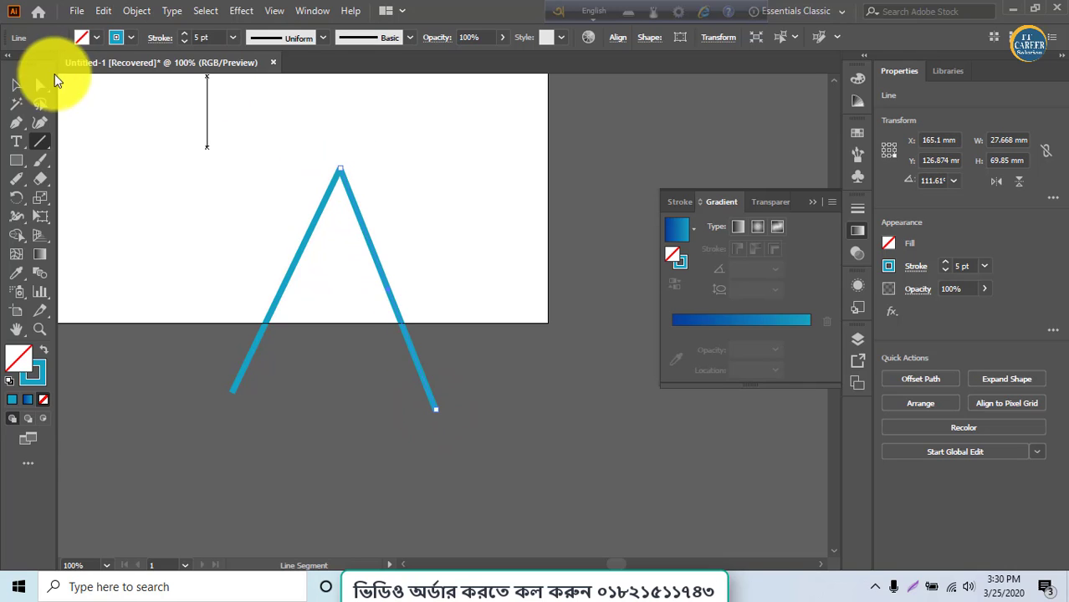
left_click(17, 85)
left_click(146, 198)
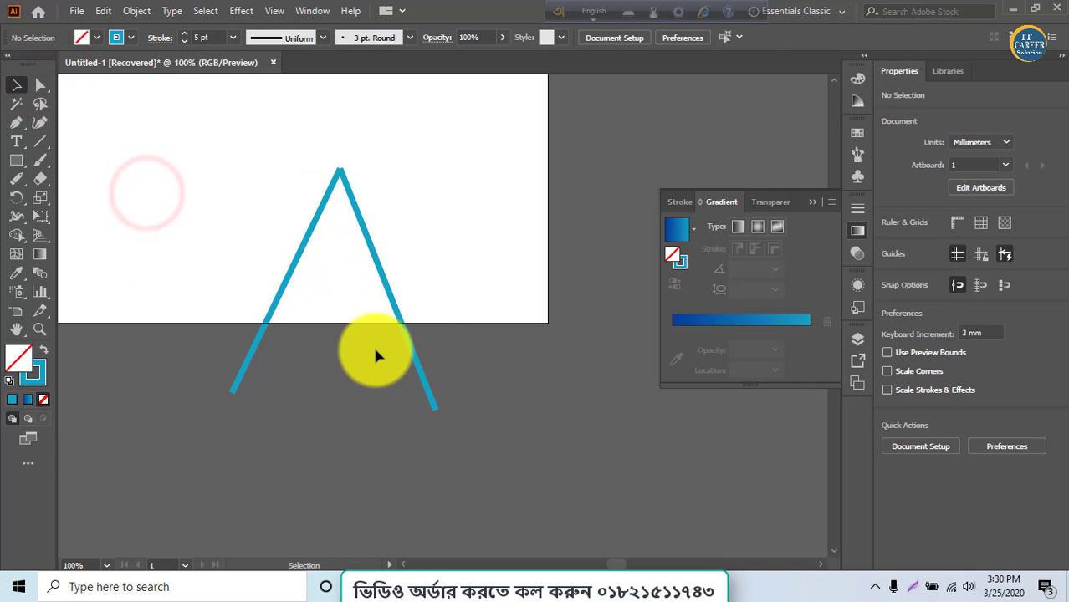
Step: Move the left slanted line away from the right one and undo the move
left_click_drag(303, 245, 268, 240)
left_click(351, 265)
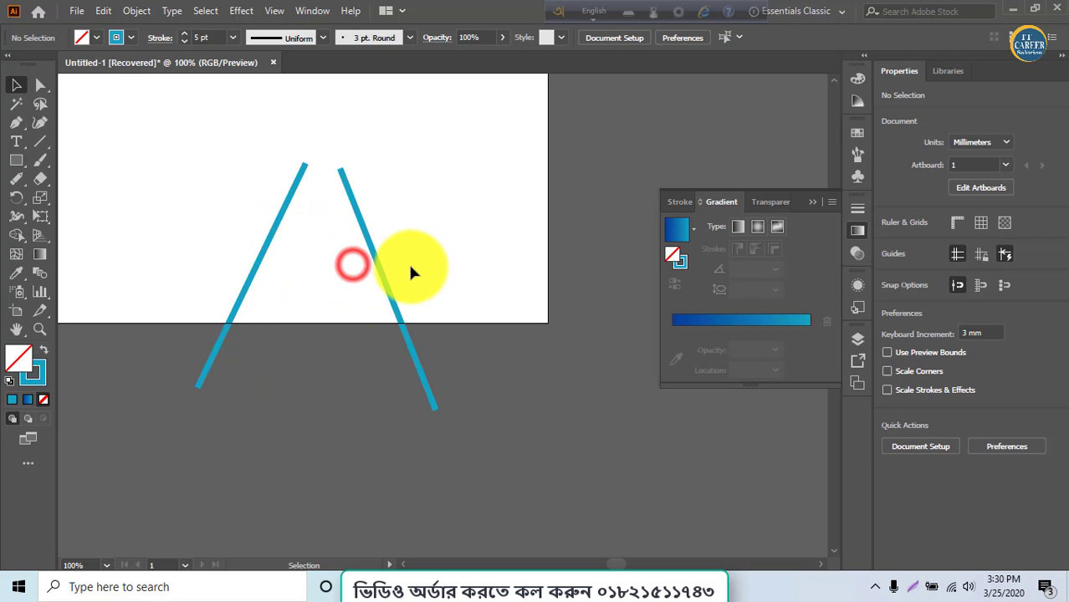
key("ctrl+z")
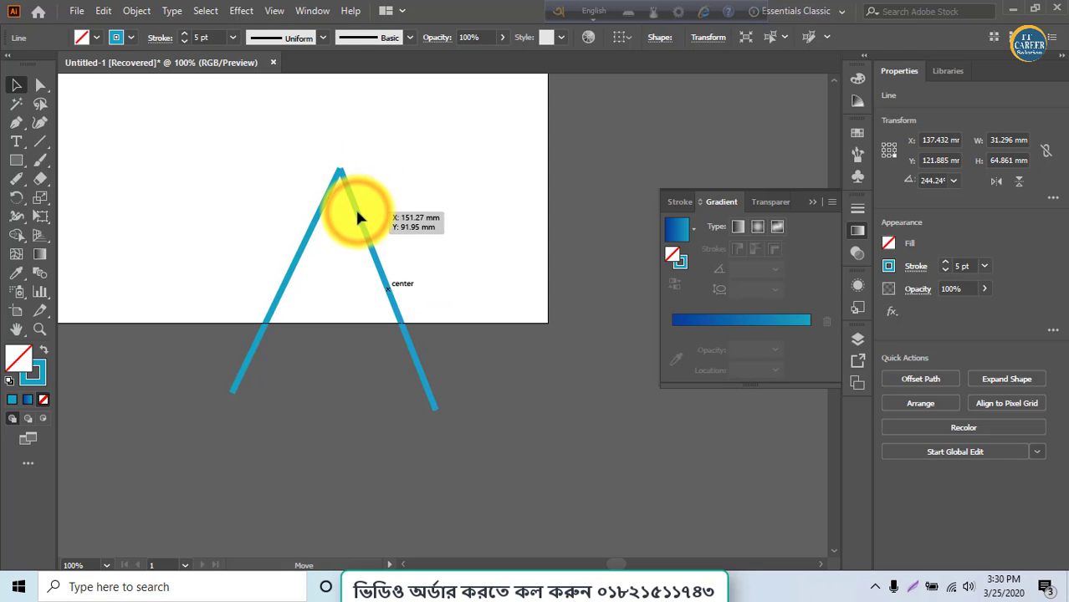
Step: Join the two slanted lines into one path at the peak
left_click_drag(289, 148, 383, 220)
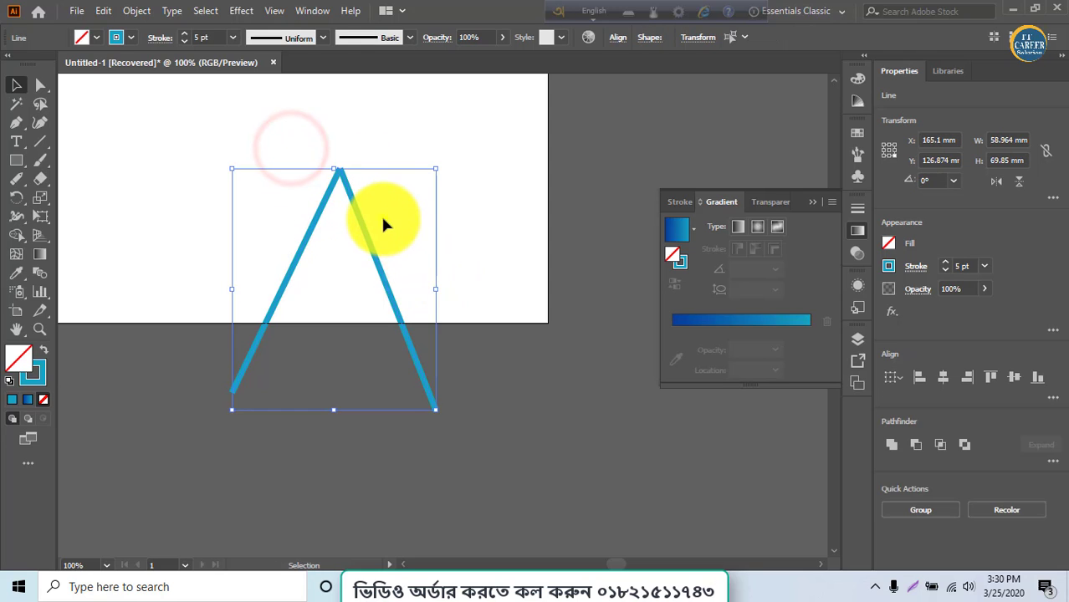
right_click(383, 224)
left_click(430, 336)
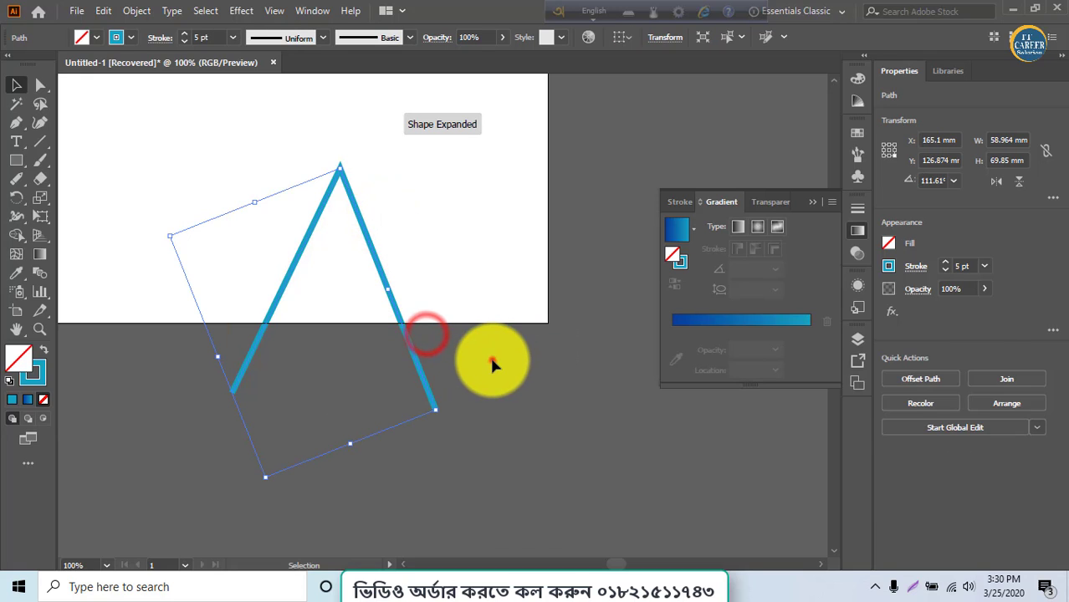
left_click(491, 359)
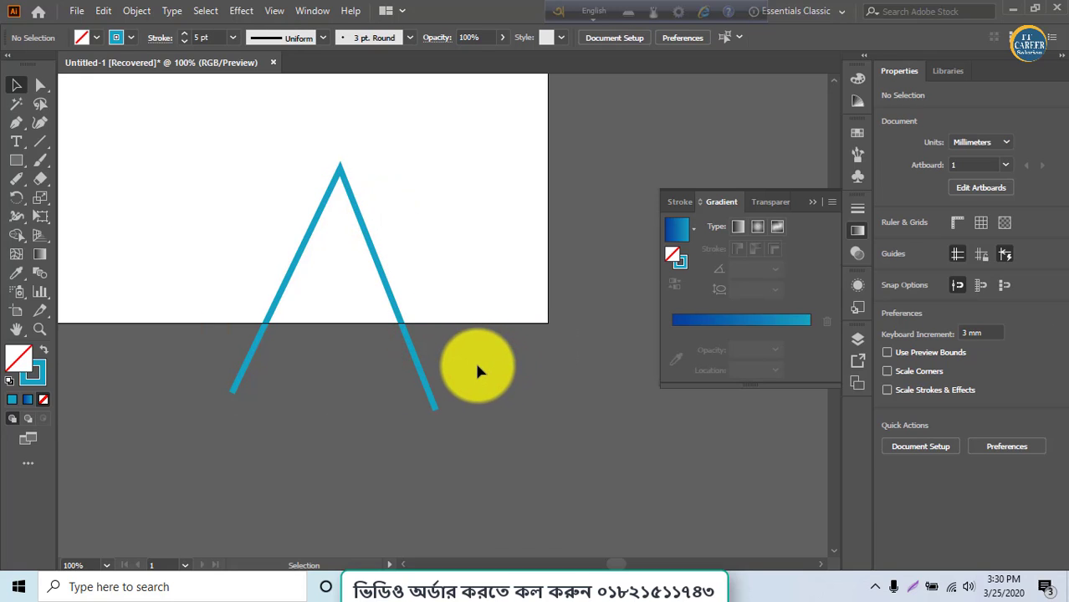
Step: Draw an N above the peak from two vertical lines about 42 mm high and 26 mm apart and a connecting diagonal
scroll(477, 368, "up", 5)
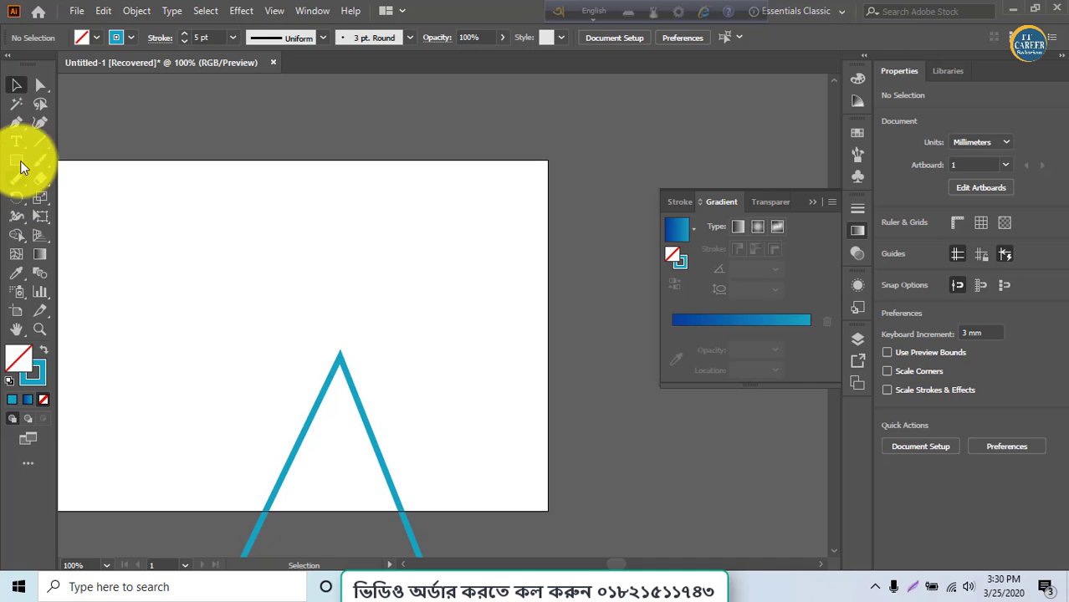
left_click(37, 141)
mouse_move(232, 357)
left_mouse_down()
mouse_move(231, 205)
mouse_move(238, 340)
left_mouse_up()
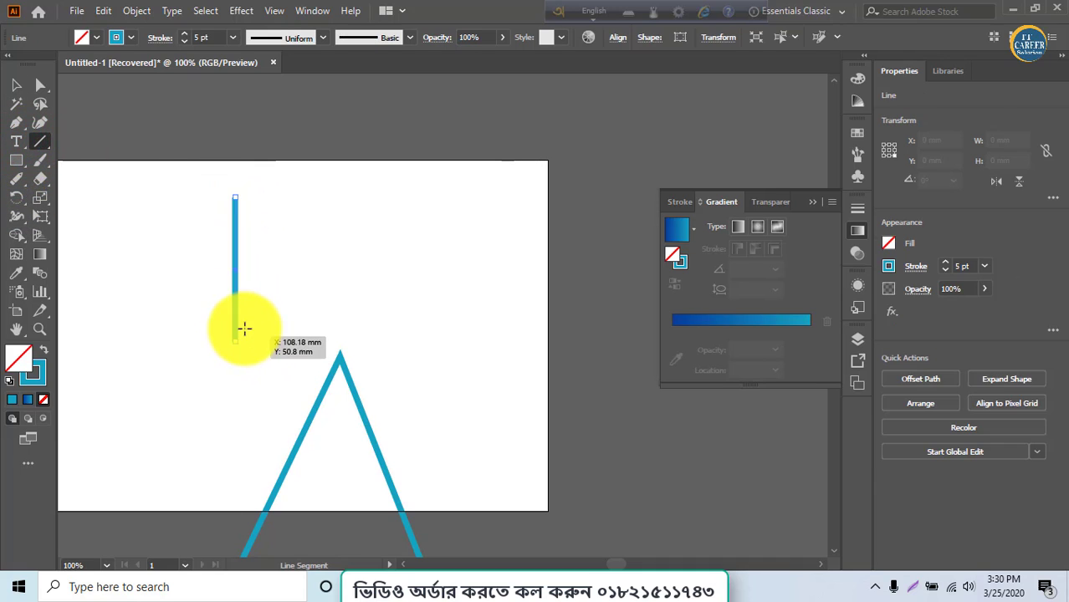
mouse_move(235, 197)
left_mouse_down()
mouse_move(323, 198)
mouse_move(325, 341)
left_mouse_up()
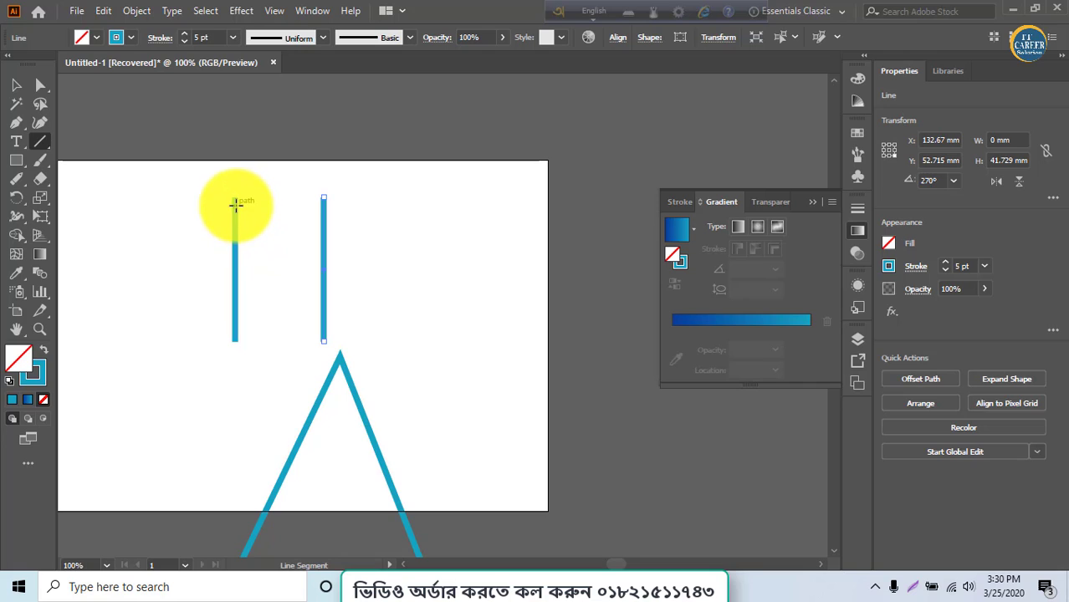
left_click_drag(233, 197, 324, 340)
left_click(15, 86)
left_click(130, 286)
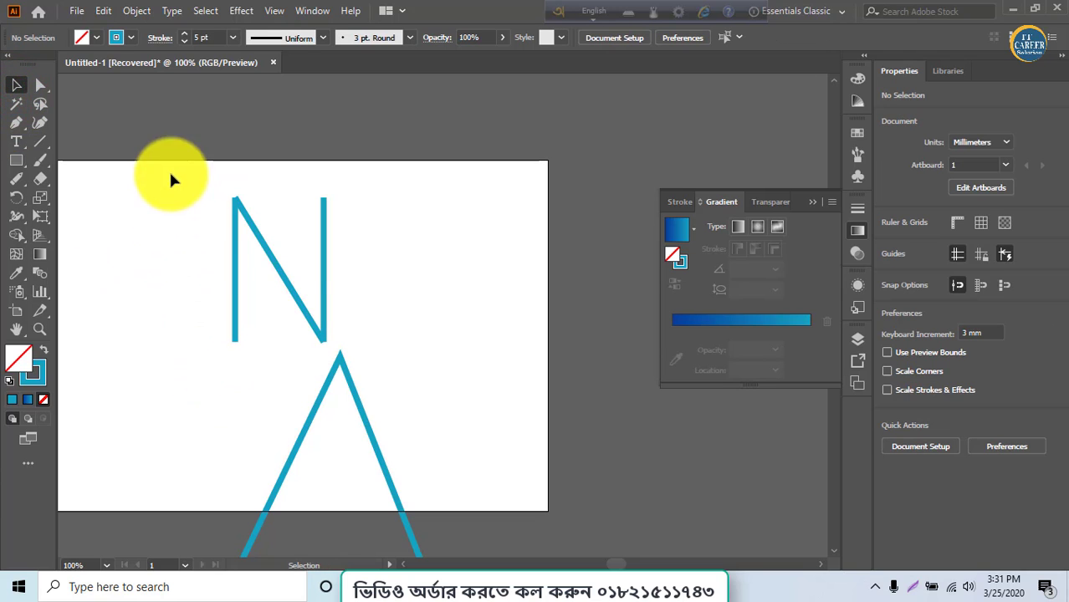
Step: Join the three lines of the N into a single path
left_click_drag(170, 179, 331, 241)
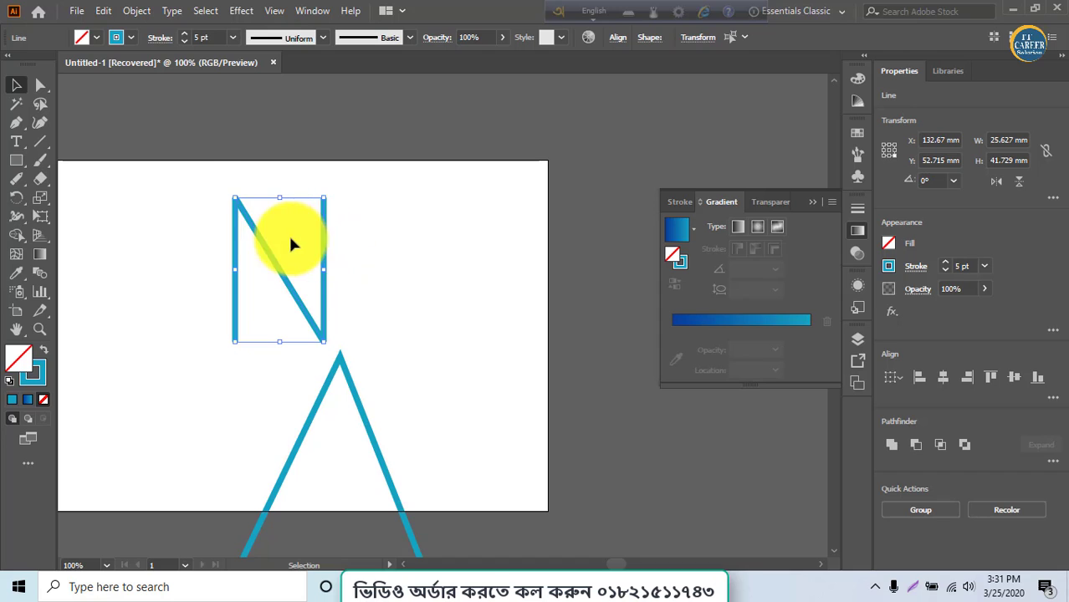
right_click(321, 248)
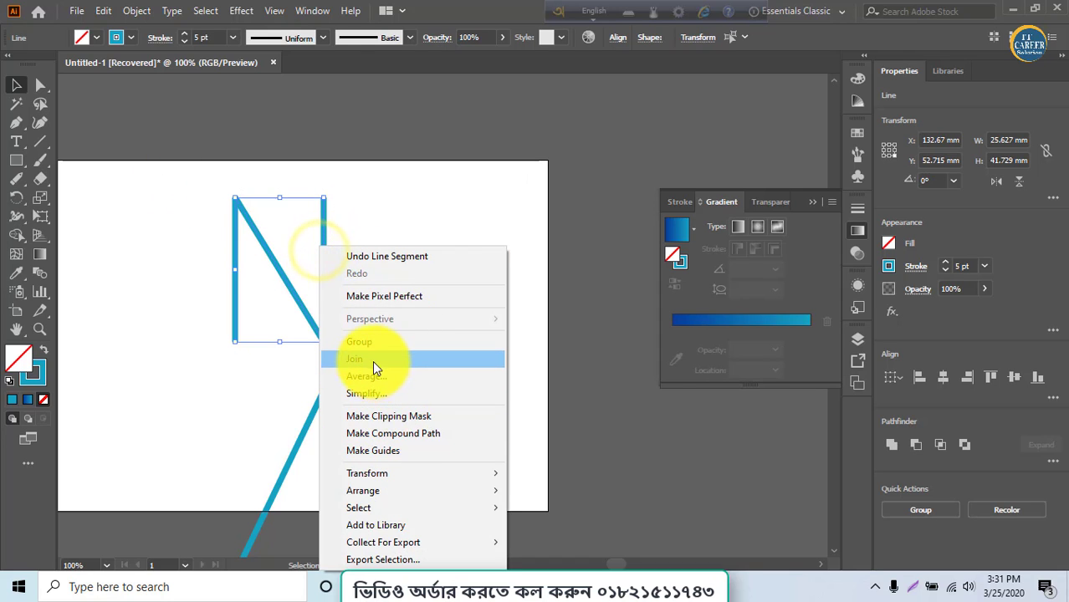
left_click(371, 360)
left_click(421, 355)
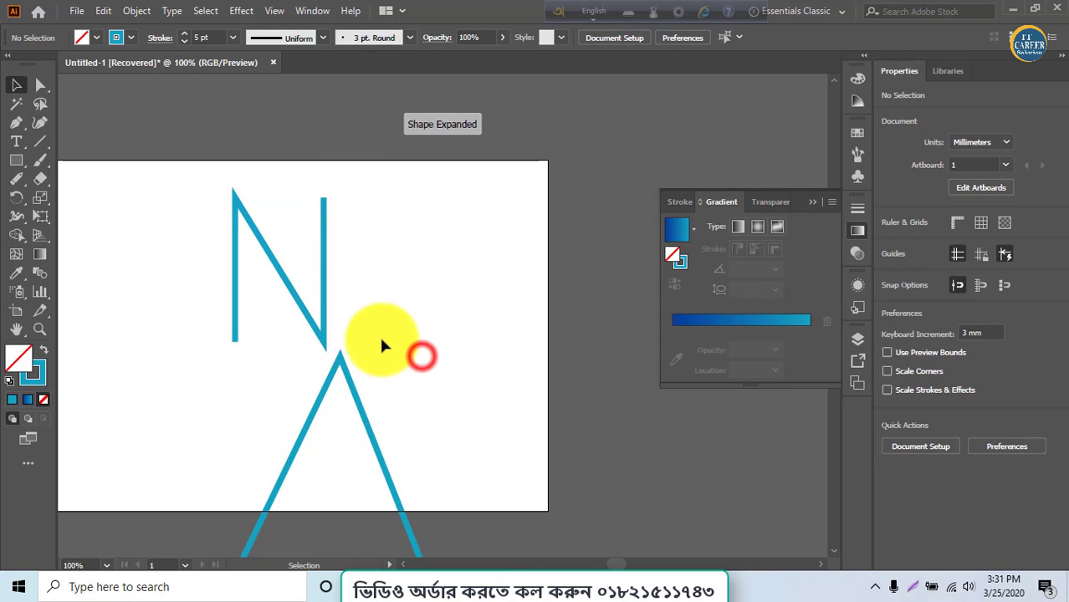
Step: Move the N slightly up and to the left, and delete the peak-shaped path below it
left_click_drag(321, 297, 310, 281)
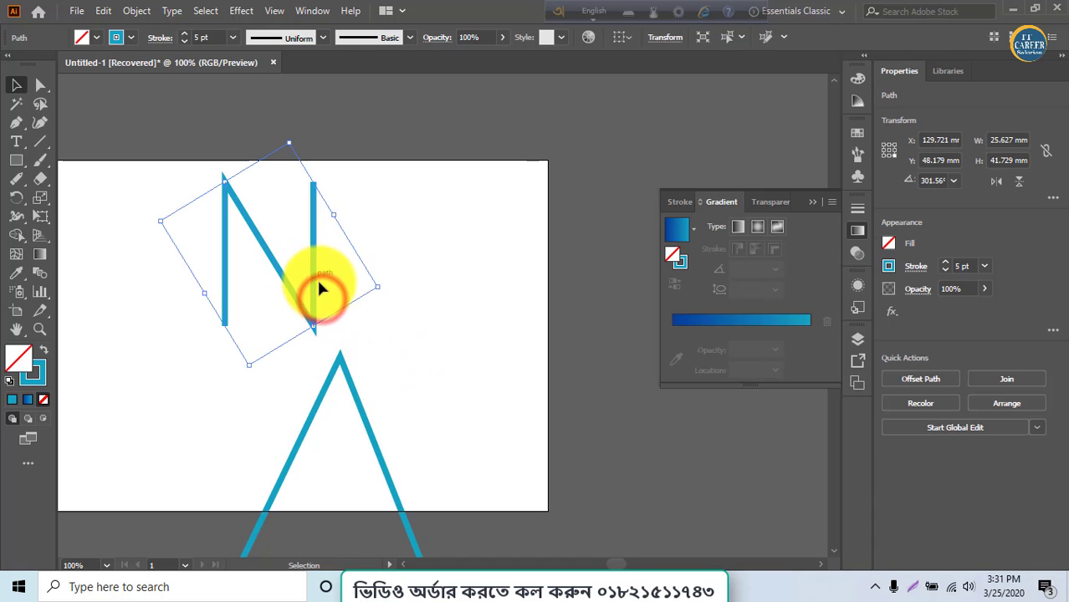
left_click(437, 285)
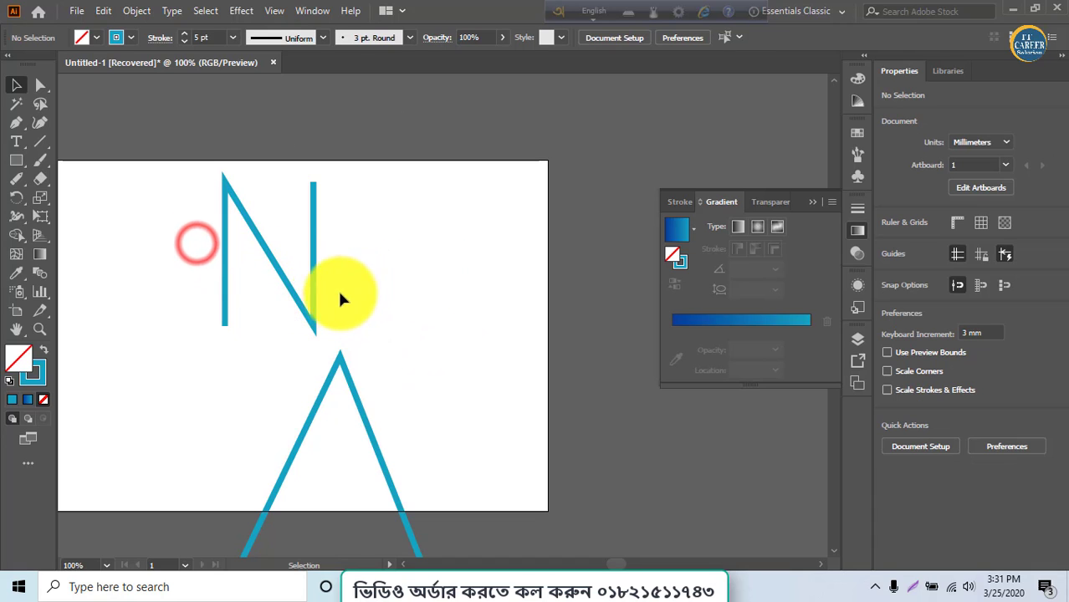
left_click(315, 320)
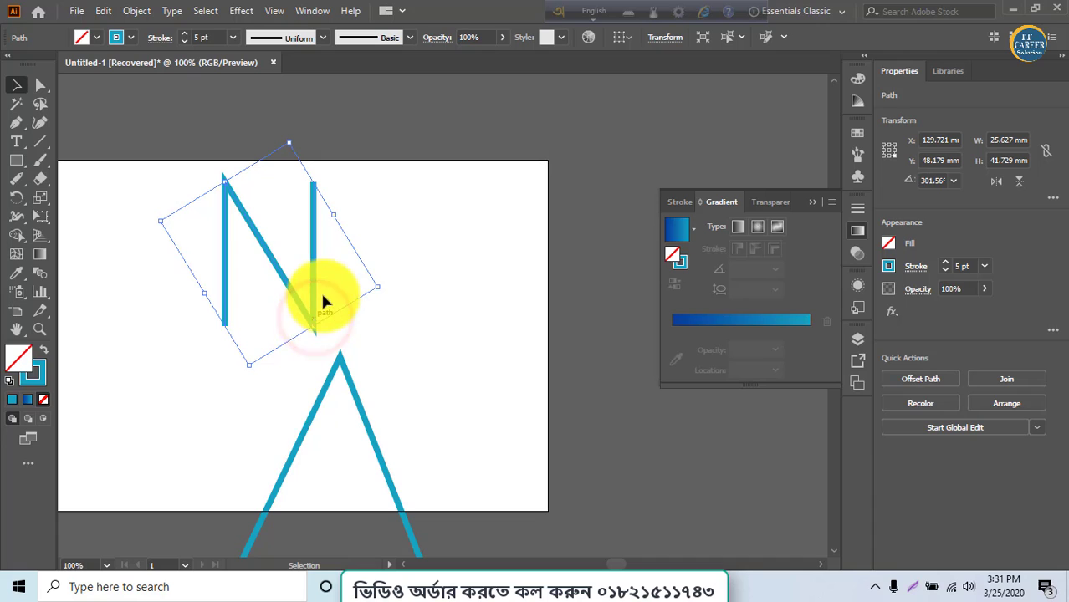
left_click_drag(274, 389, 374, 416)
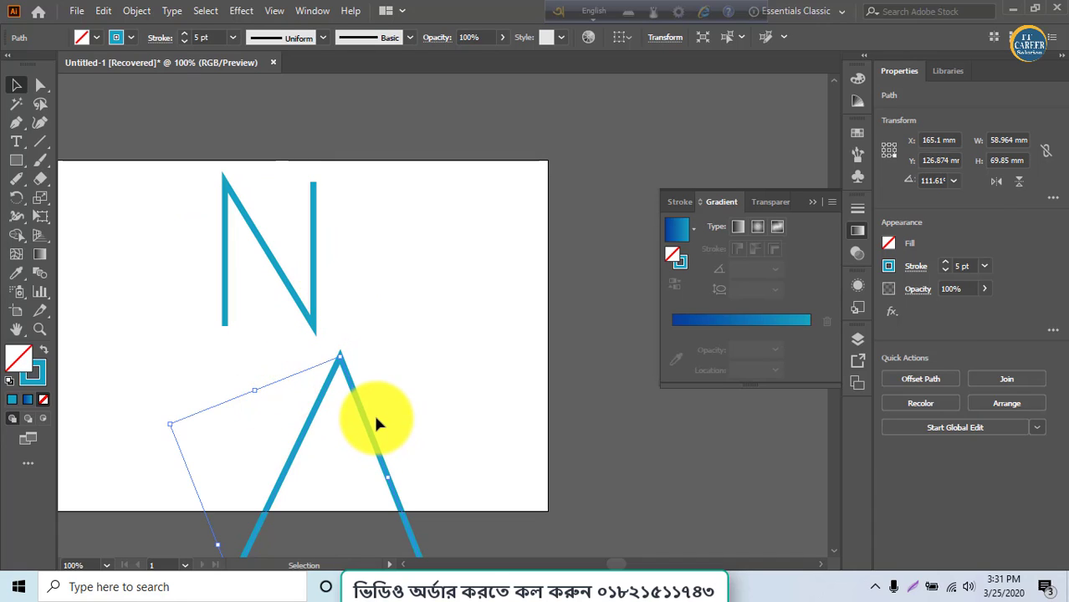
key("Delete")
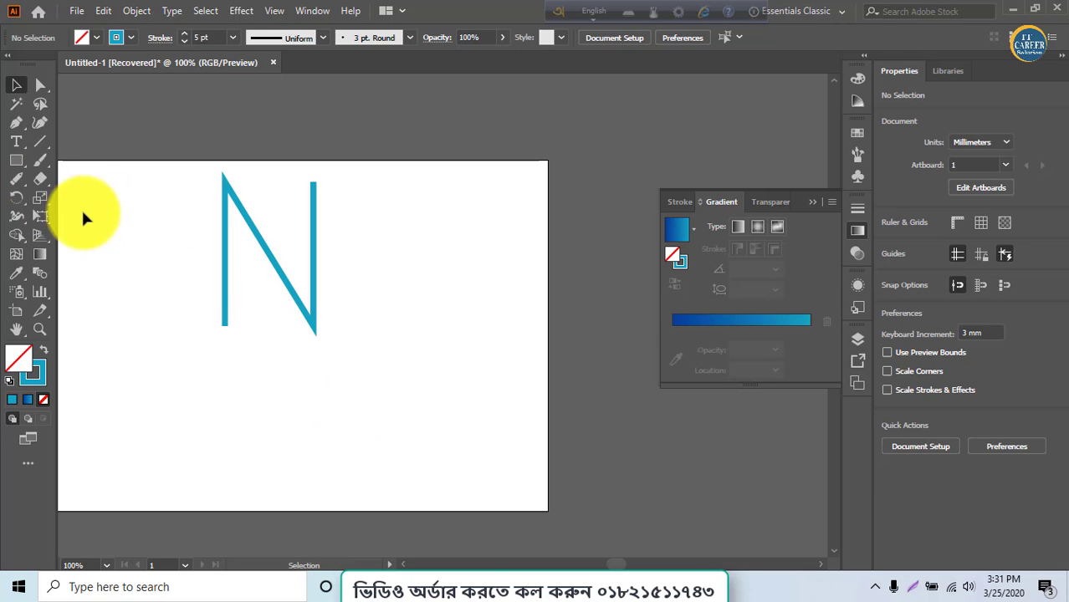
Step: Draw a rectangle about 127 by 61 mm below the N and swap its fill and stroke colours
left_click(17, 163)
left_click_drag(143, 324, 582, 538)
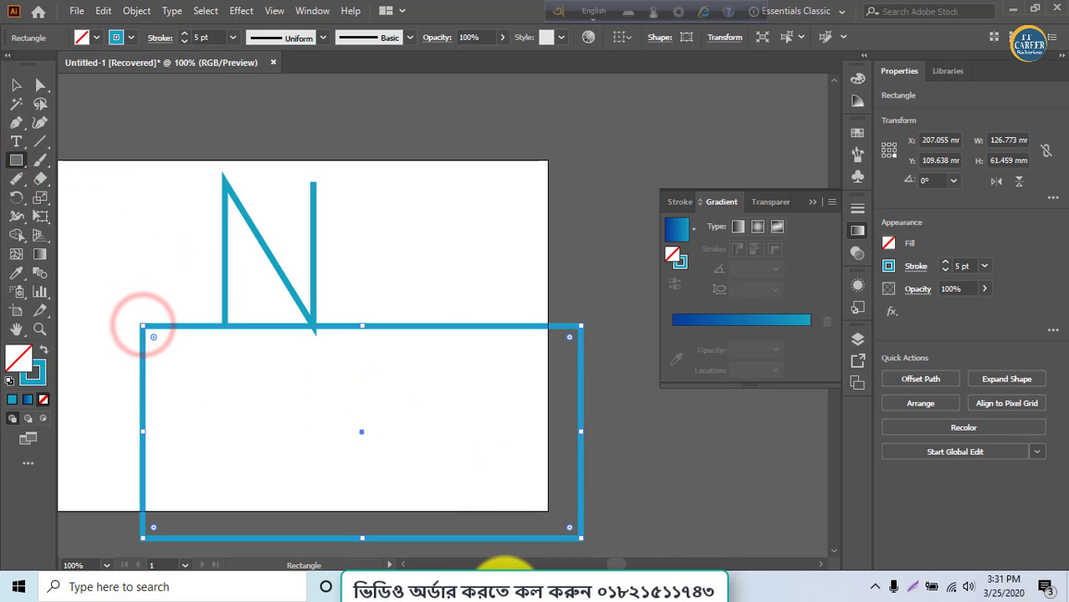
left_click(489, 590)
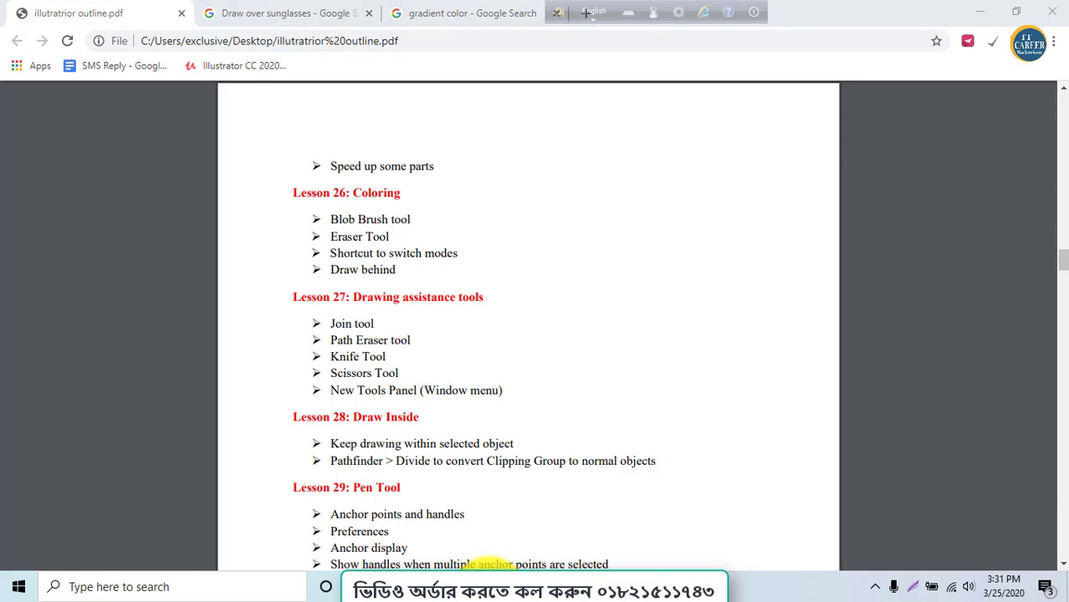
left_click(489, 585)
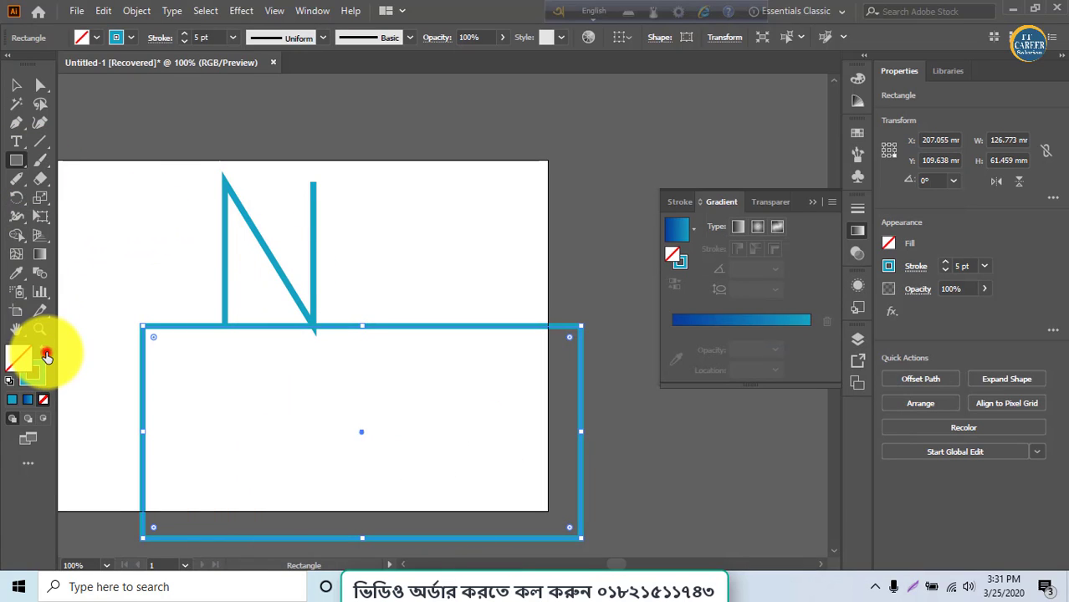
left_click(47, 355)
Step: Erase most of the N's right vertical line with the Path Eraser tool
left_click(16, 84)
left_click_drag(143, 193, 326, 255)
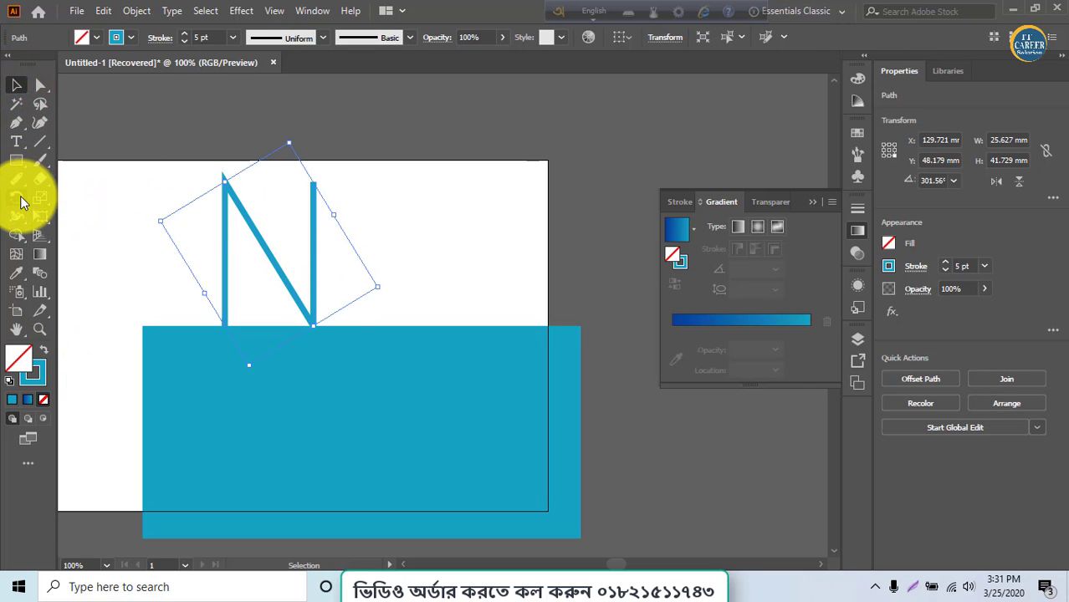
left_click_drag(16, 186, 74, 230)
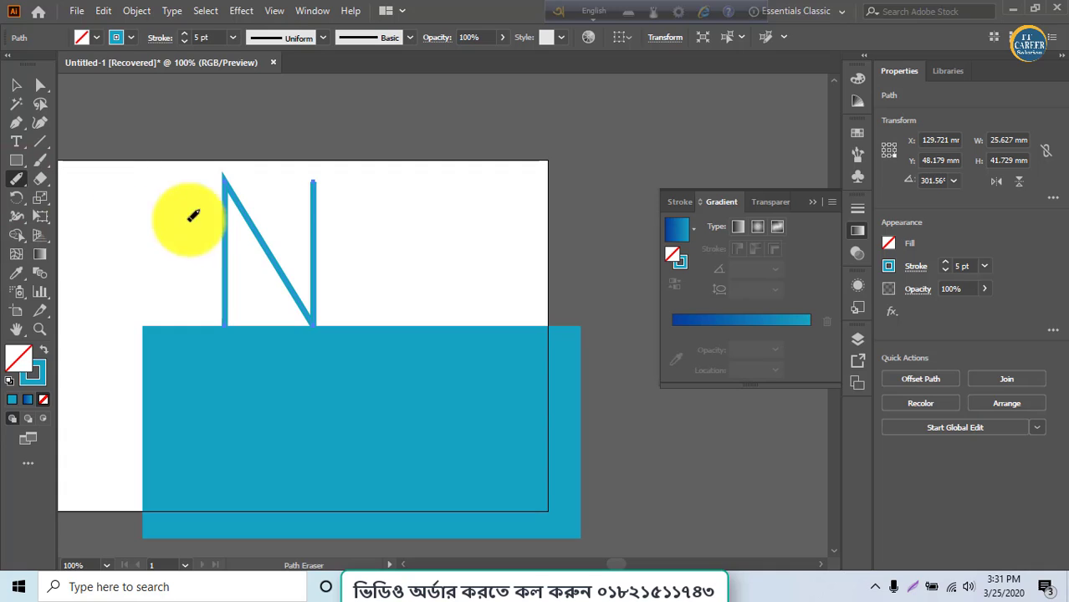
mouse_move(306, 191)
left_mouse_down()
mouse_move(309, 225)
mouse_move(316, 165)
mouse_move(328, 202)
mouse_move(322, 195)
mouse_move(319, 210)
mouse_move(314, 189)
mouse_move(313, 306)
left_mouse_up()
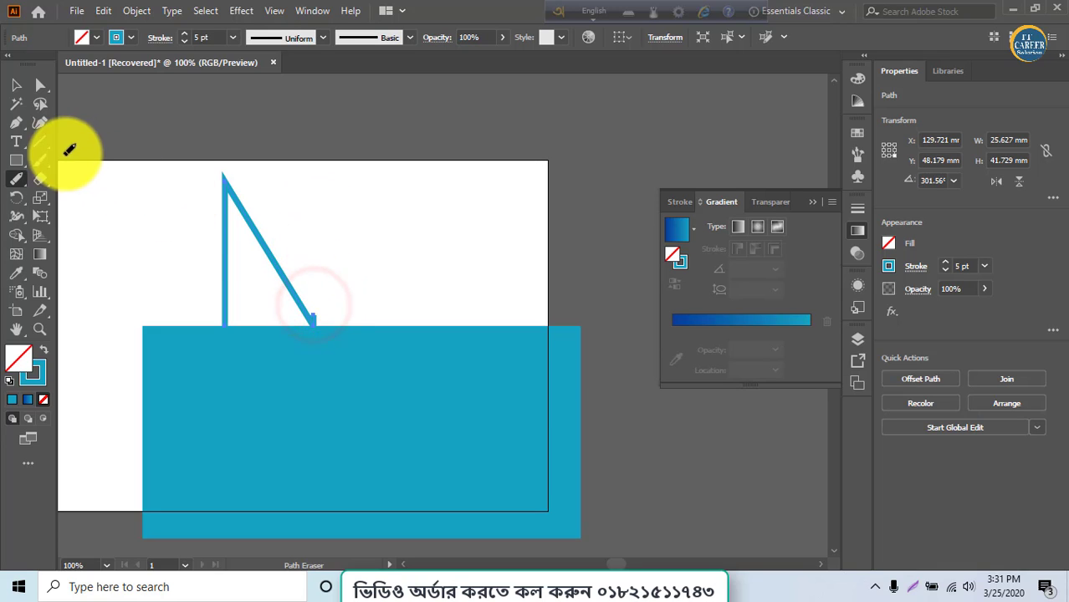
Step: Cut the blue rectangle near the middle of its top and bottom edges with the Scissors tool and move the left half away
left_click(473, 586)
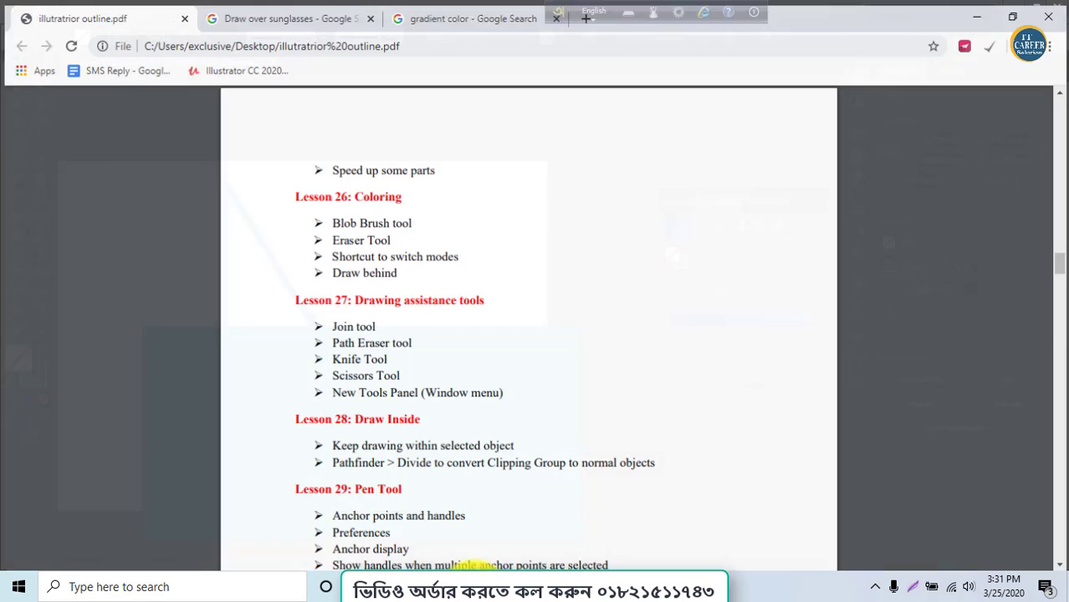
left_click(472, 586)
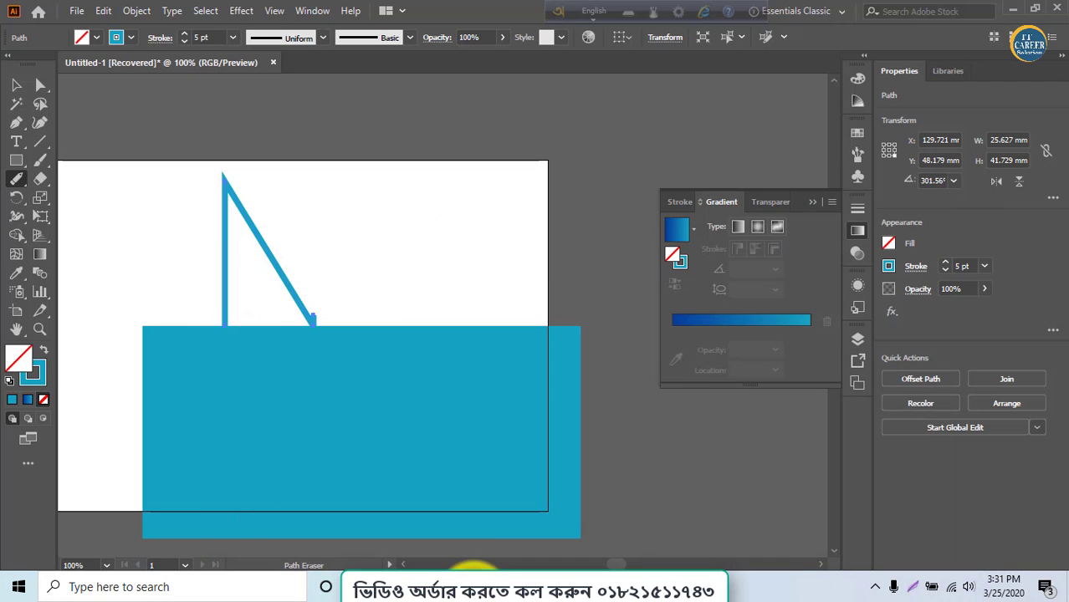
mouse_move(47, 180)
left_mouse_down()
mouse_move(123, 219)
mouse_move(114, 202)
left_mouse_up()
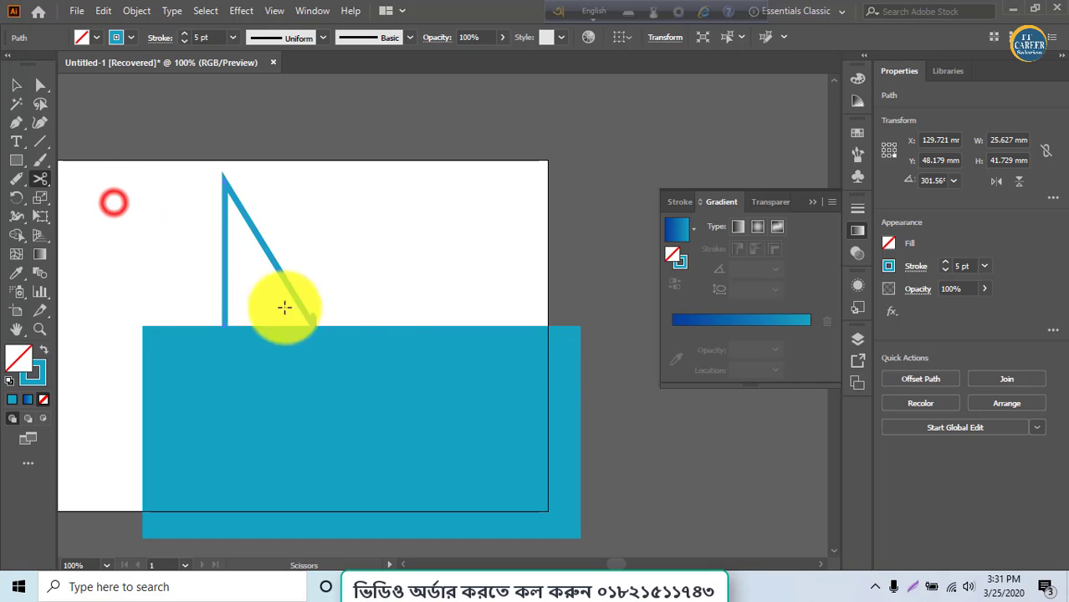
left_click(358, 325)
scroll(351, 372, "down", 3)
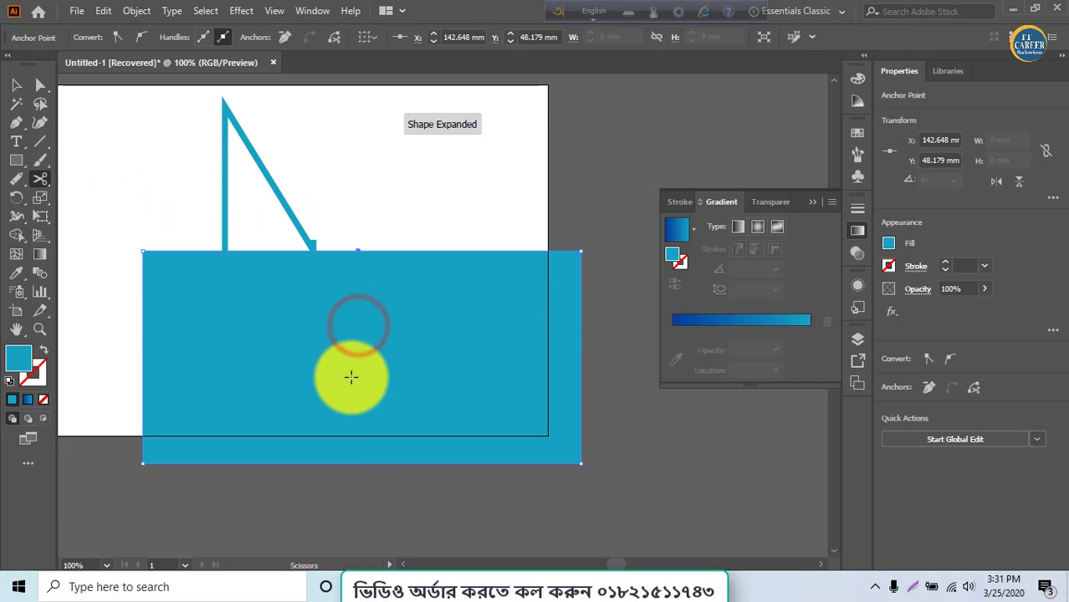
left_click(363, 464)
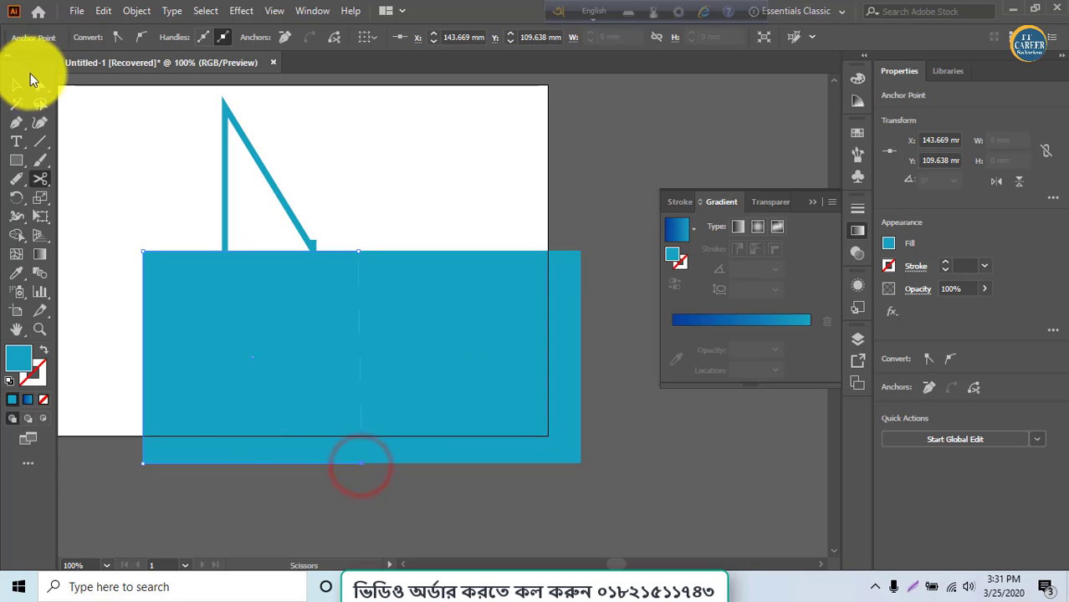
left_click(16, 84)
left_click_drag(214, 311, 183, 310)
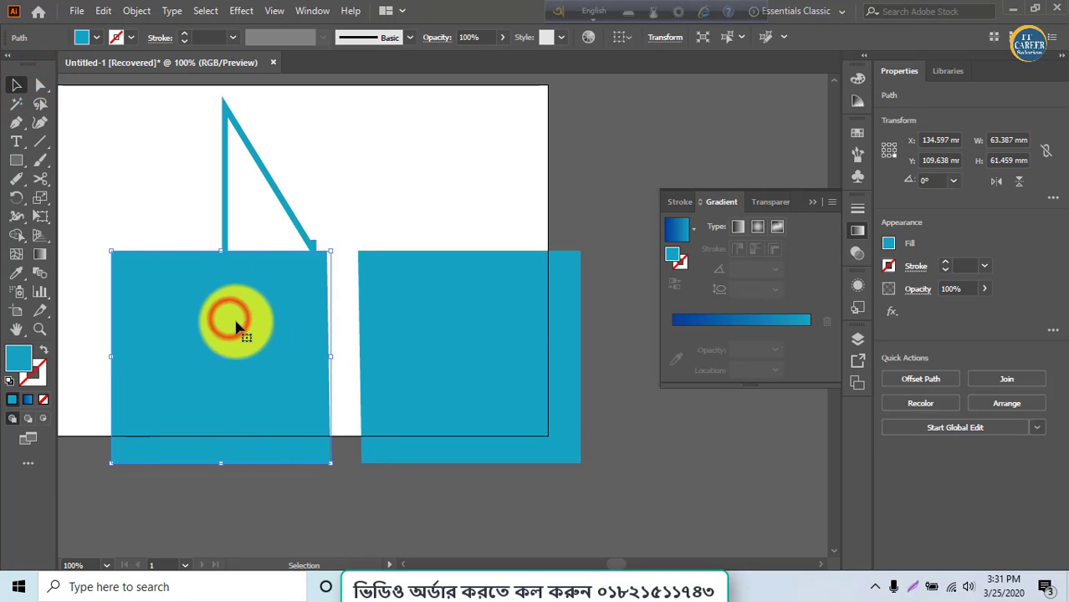
Step: Try deleting the N, and undo back to the blue rectangle before its left half was moved away
left_click_drag(202, 171, 302, 210)
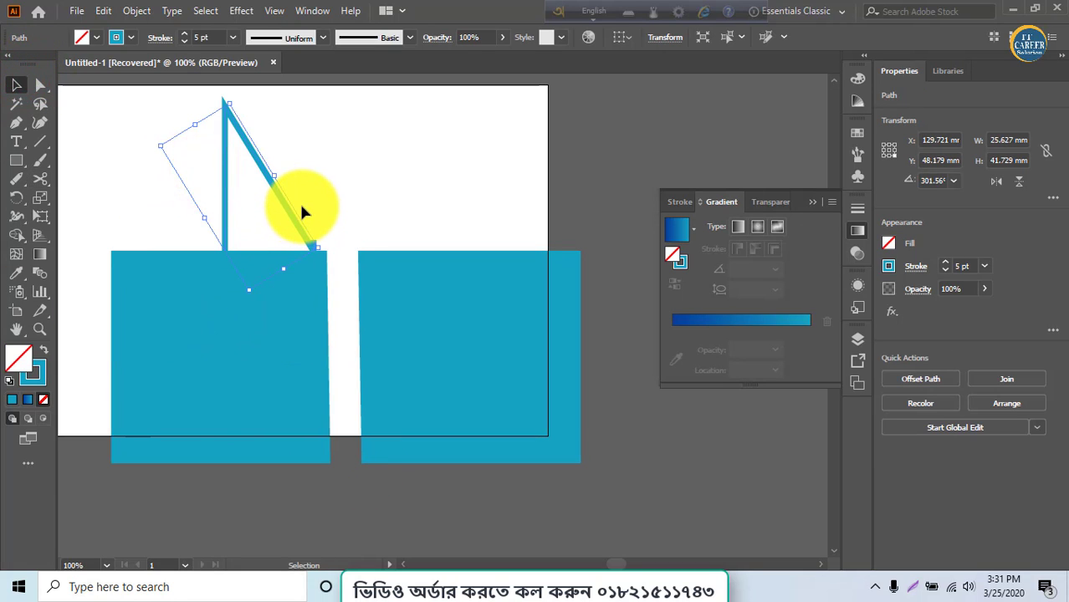
key("Delete")
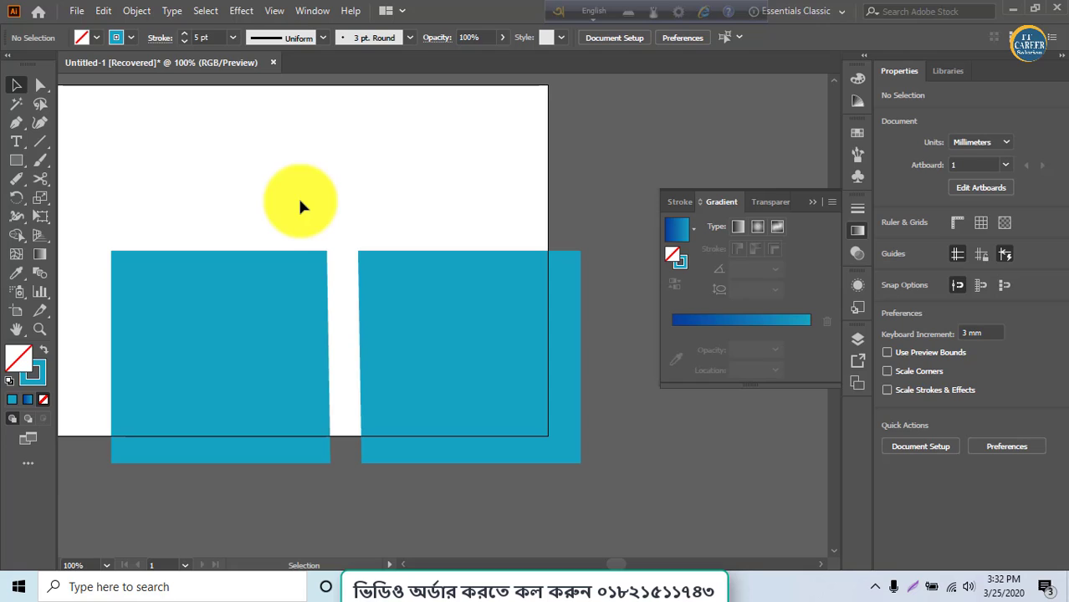
key("ctrl+z")
key("ctrl+z")
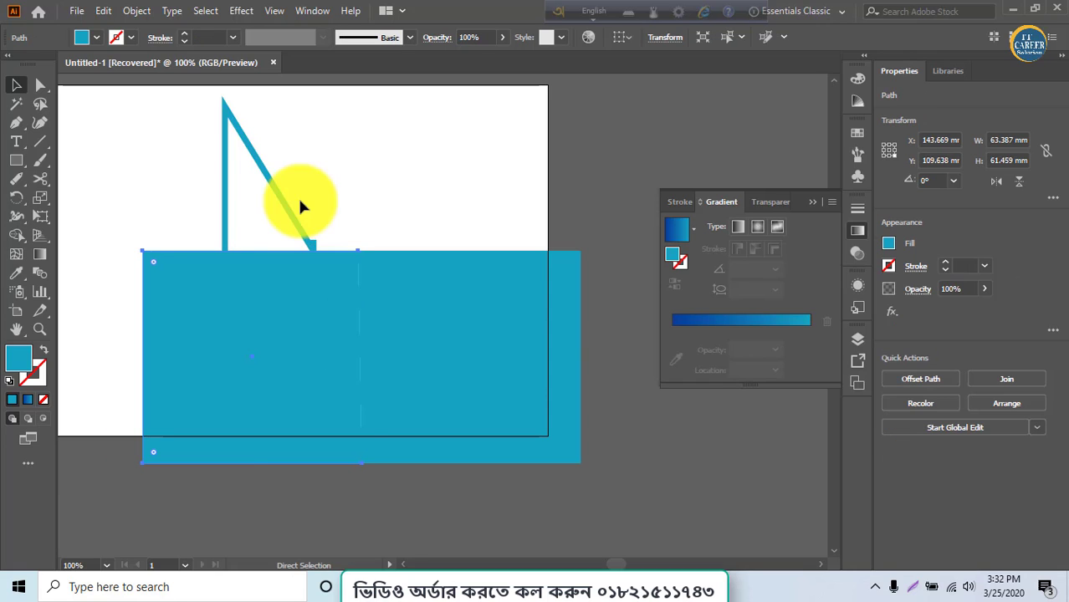
Step: Delete the N-shaped path above the blue rectangle
key("v")
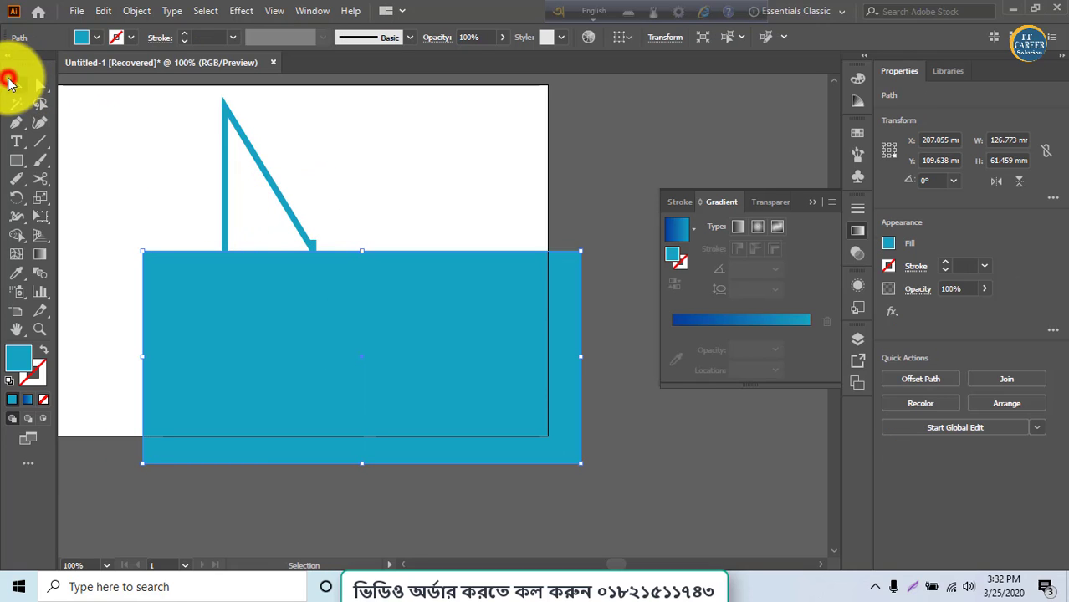
left_click_drag(124, 139, 276, 170)
key("Delete")
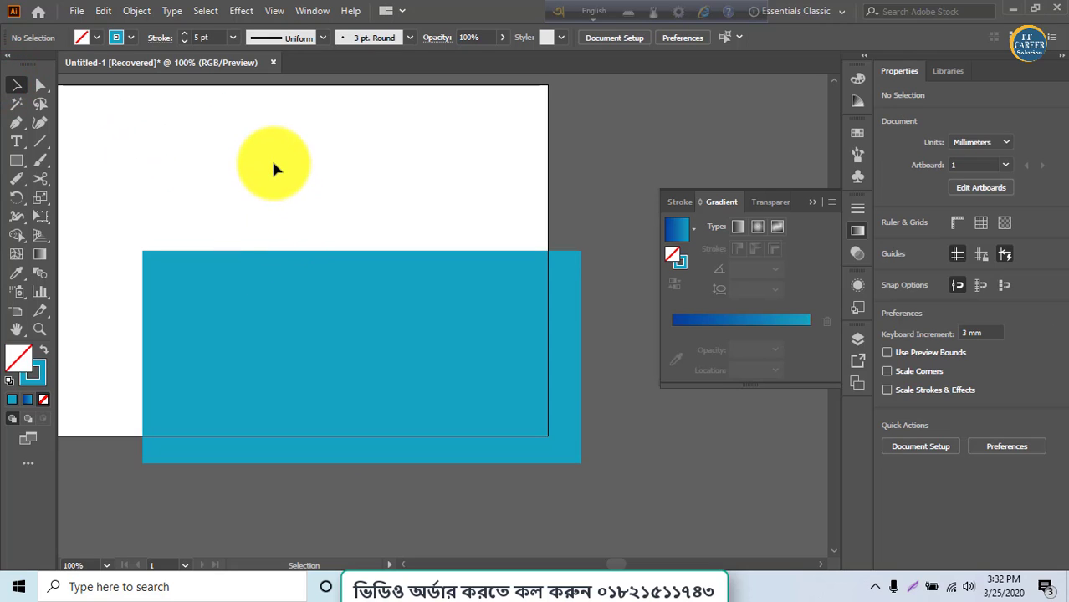
Step: Cut the rectangle at the middle of its left and right edges with the Scissors tool
left_click(234, 325)
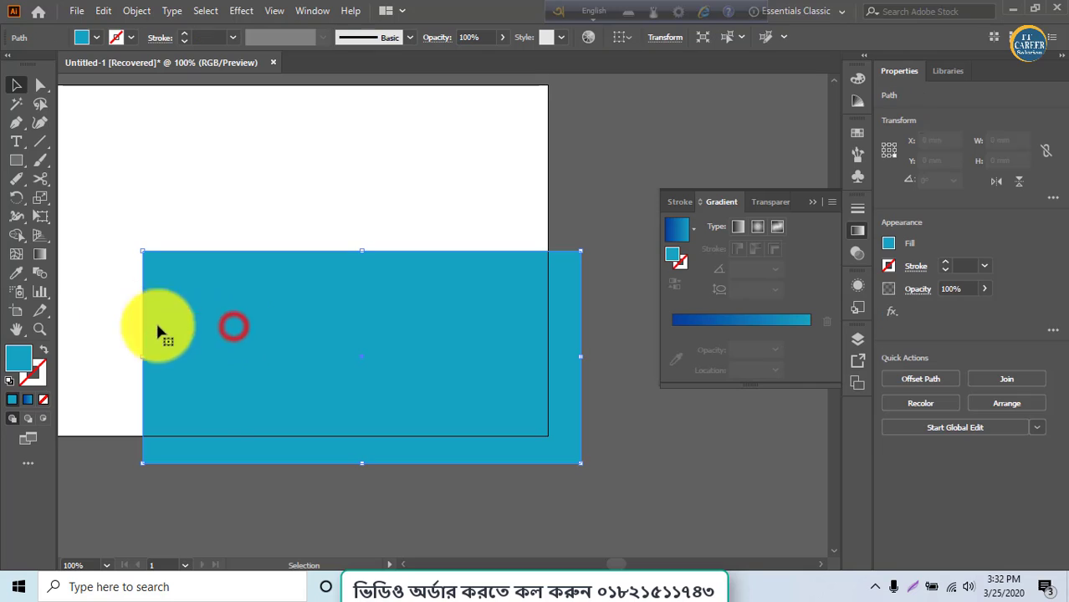
left_click(41, 176)
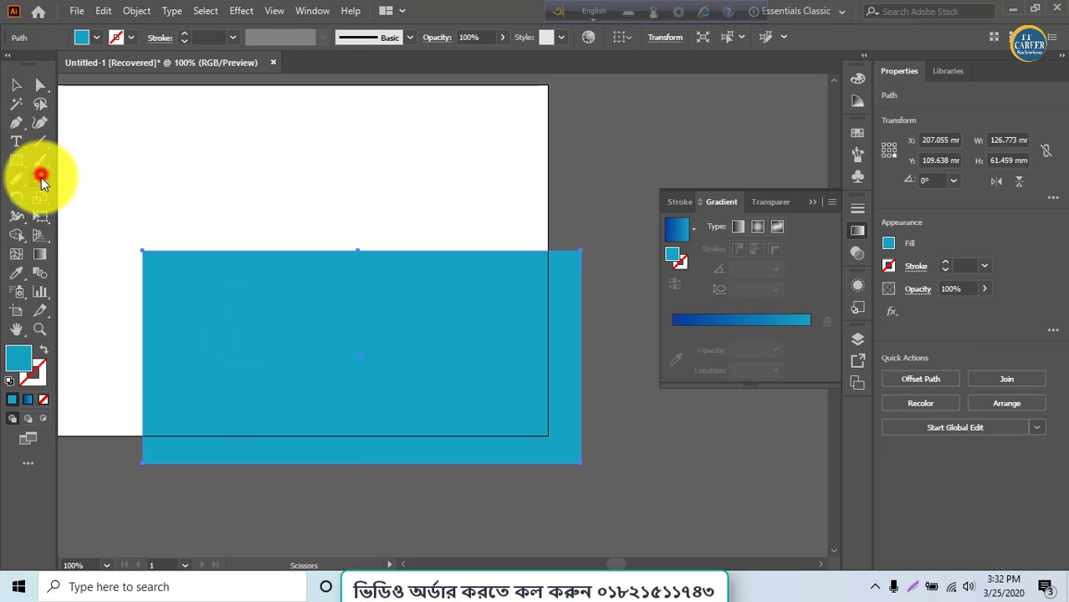
left_click(141, 357)
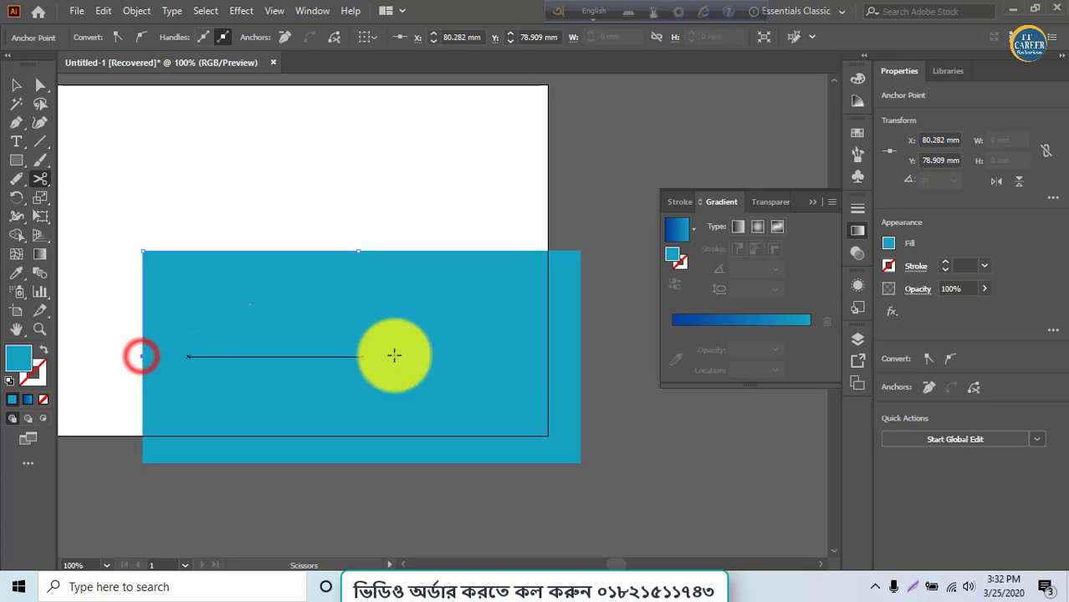
left_click(581, 358)
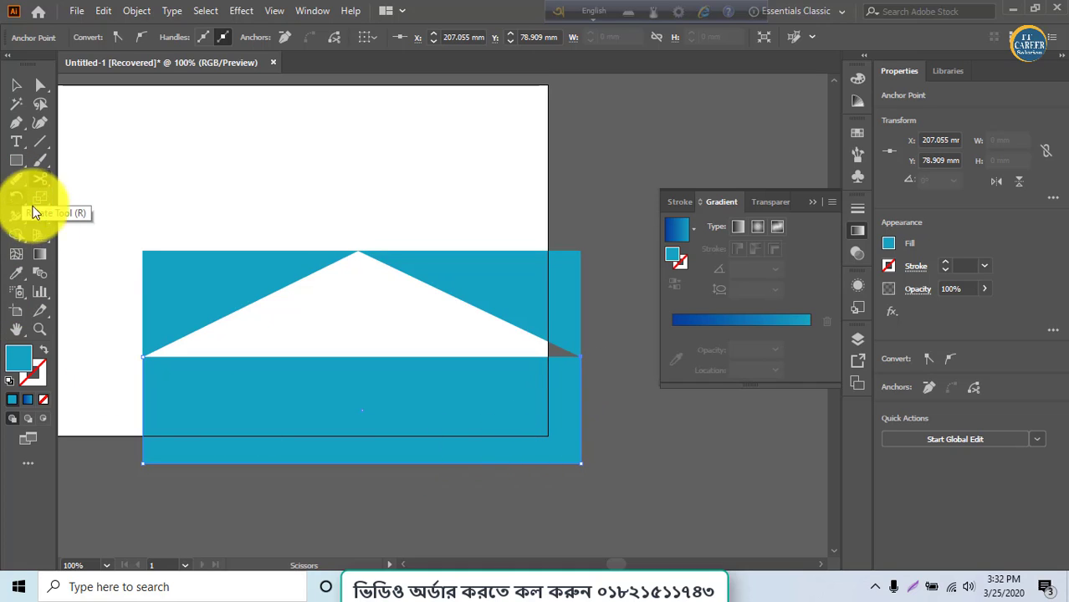
Step: Try further Scissors cuts along the top edge of the rectangle's upper part, dismissing the alerts
left_click(196, 249)
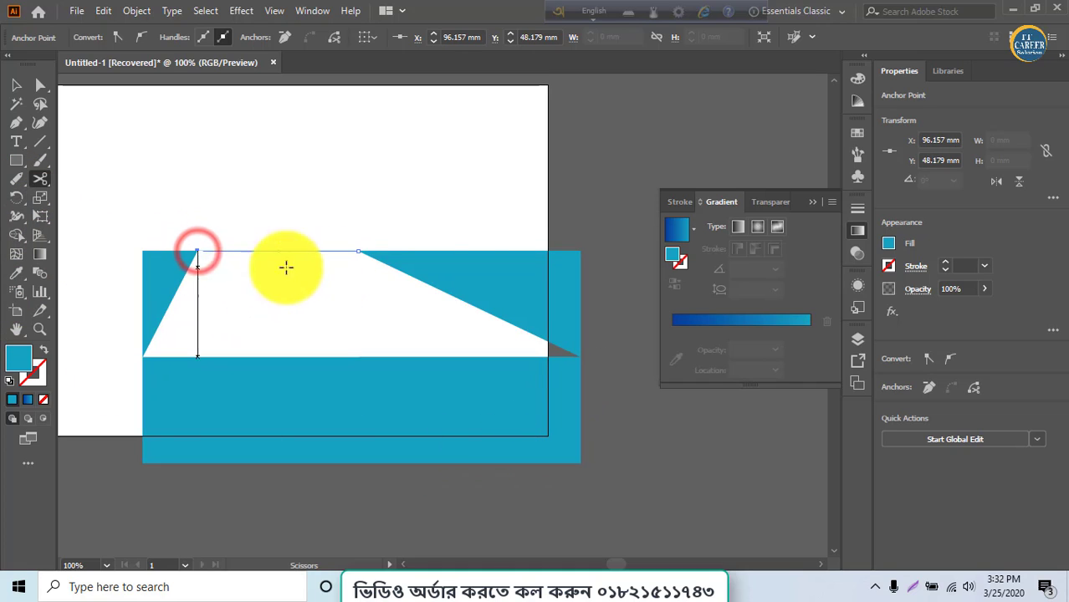
left_click(464, 248)
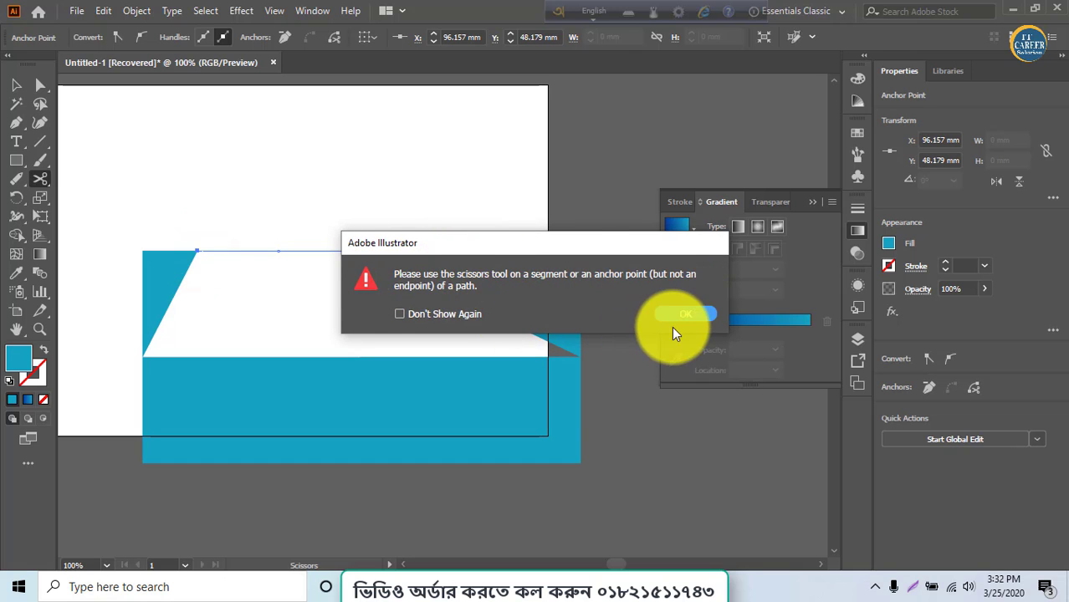
left_click(692, 315)
left_click(459, 244)
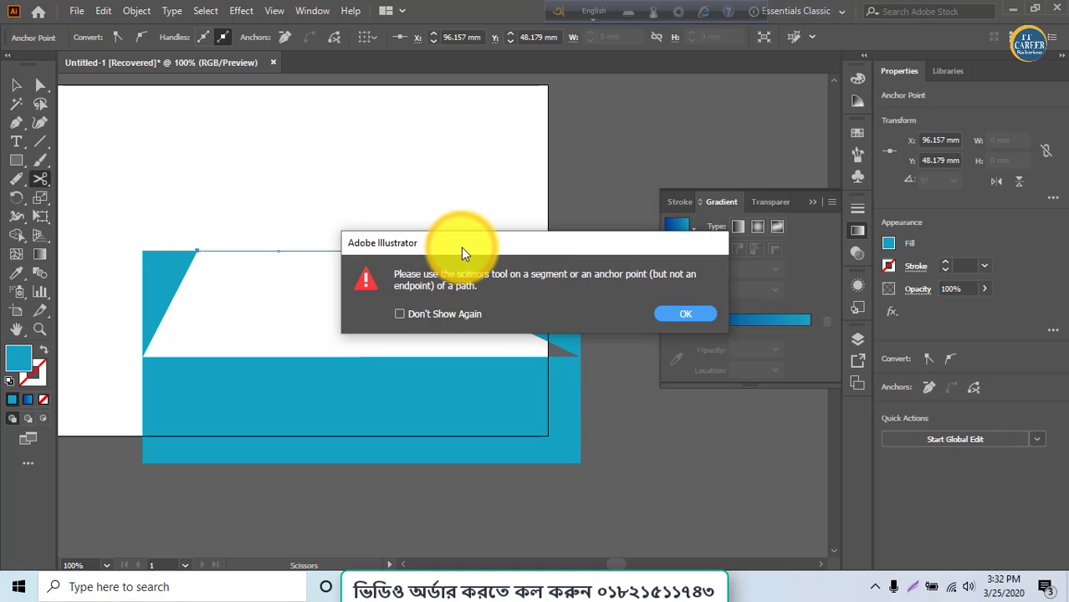
left_click(669, 318)
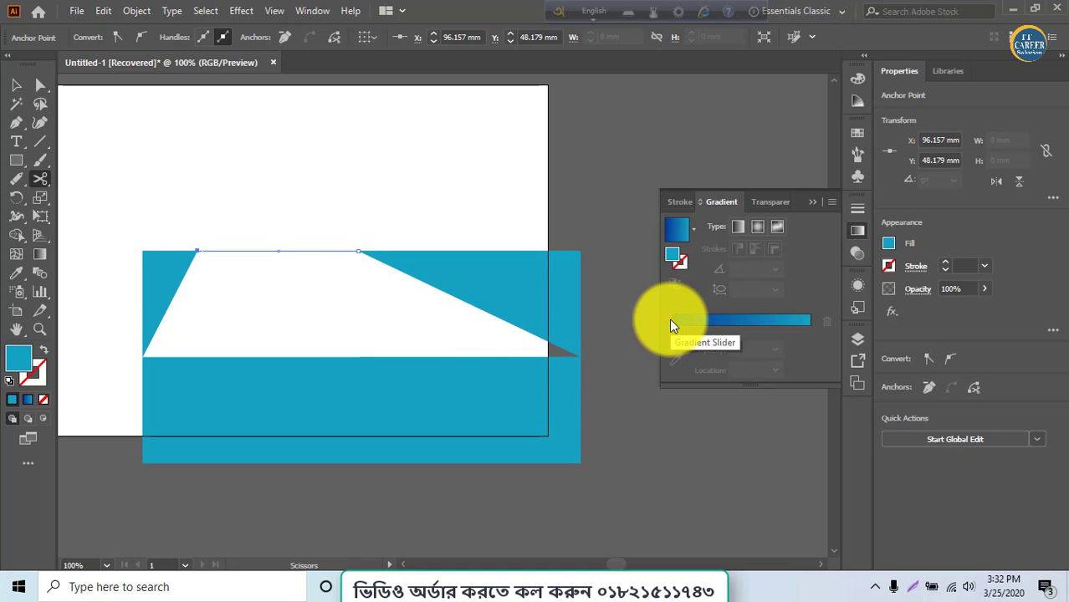
Step: Undo the Scissors cuts on the rectangle and the deletion of the N
key("v")
key("ctrl+z")
key("ctrl+z")
key("ctrl+z")
key("ctrl+z")
key("ctrl+z")
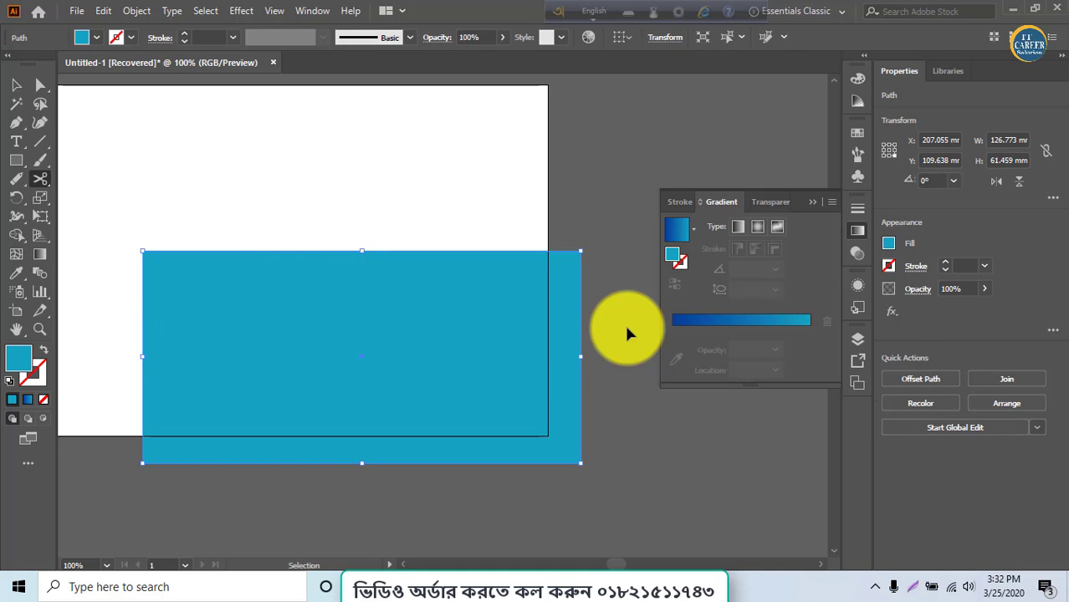
key("c")
left_click(637, 306)
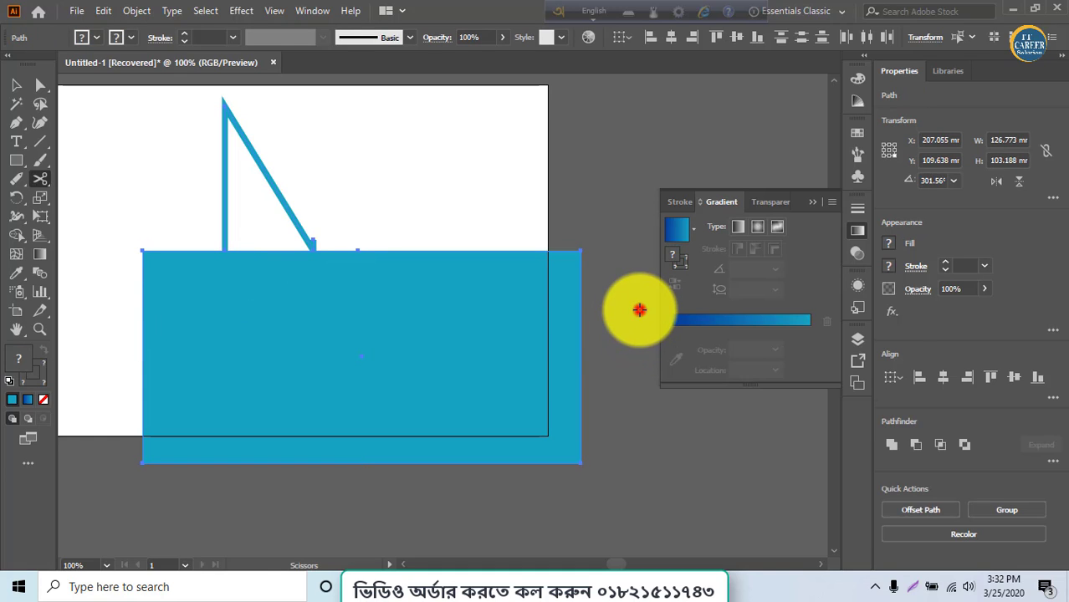
left_click(669, 314)
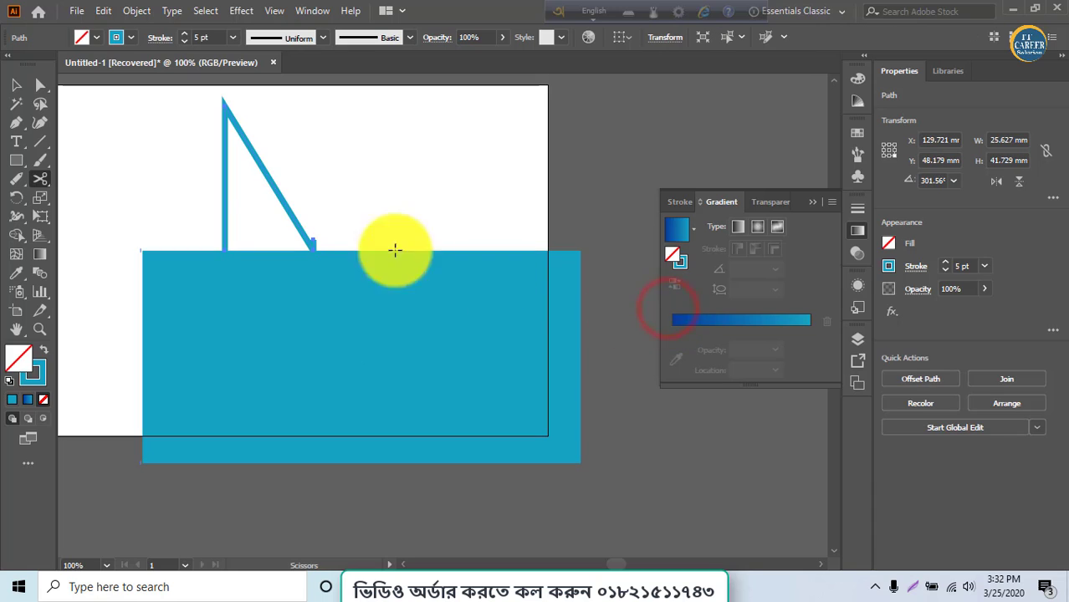
Step: Delete the N-shaped path and move the blue rectangle up and slightly to the left
left_click(15, 84)
left_click(138, 160)
left_click_drag(103, 120, 302, 168)
key("Delete")
left_click_drag(305, 315, 280, 235)
Step: Slice the rectangle from top to bottom with five roughly vertical Knife cuts spread across its width
left_click_drag(50, 176, 113, 208)
left_click_drag(194, 150, 199, 452)
left_click_drag(286, 107, 275, 435)
left_click_drag(385, 115, 362, 473)
left_click_drag(441, 155, 416, 419)
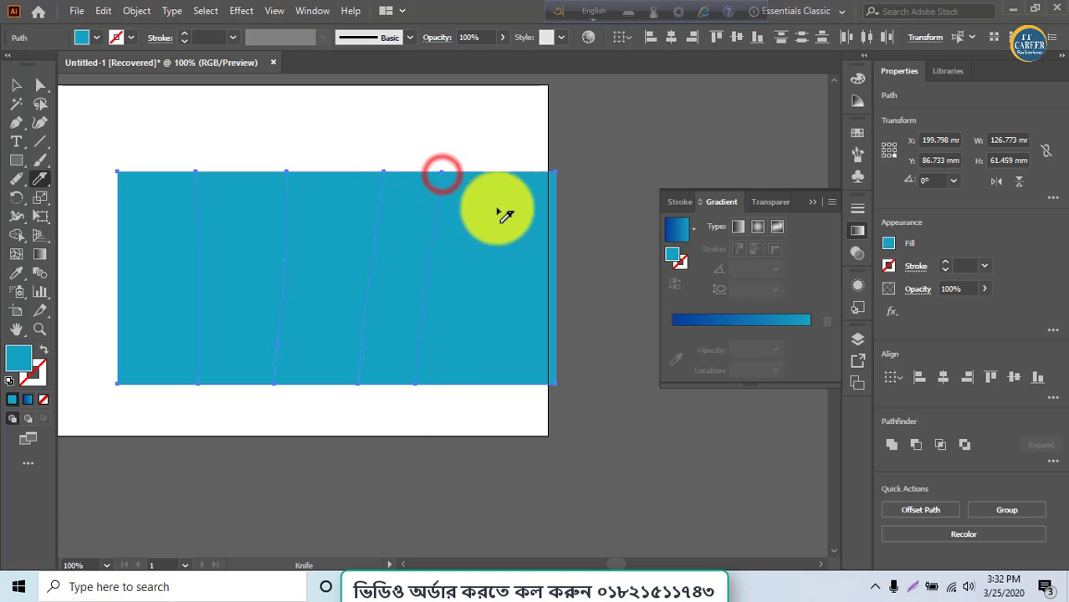
left_click_drag(485, 144, 435, 469)
Step: Slice the rectangle from side to side with three roughly horizontal Knife cuts
left_click_drag(92, 239, 561, 239)
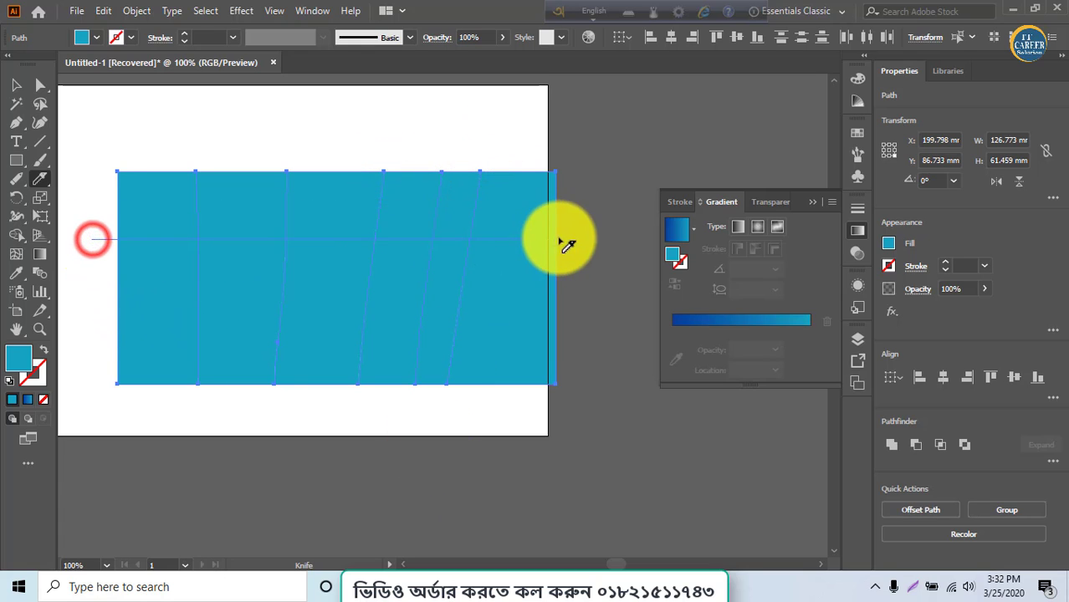
left_click_drag(65, 296, 601, 305)
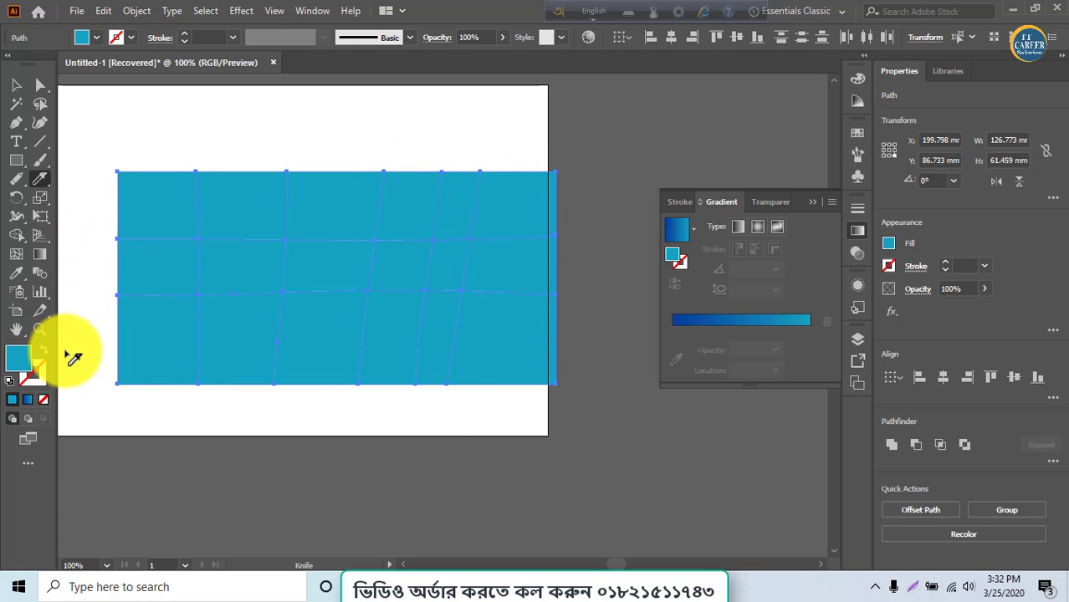
left_click_drag(72, 353, 588, 358)
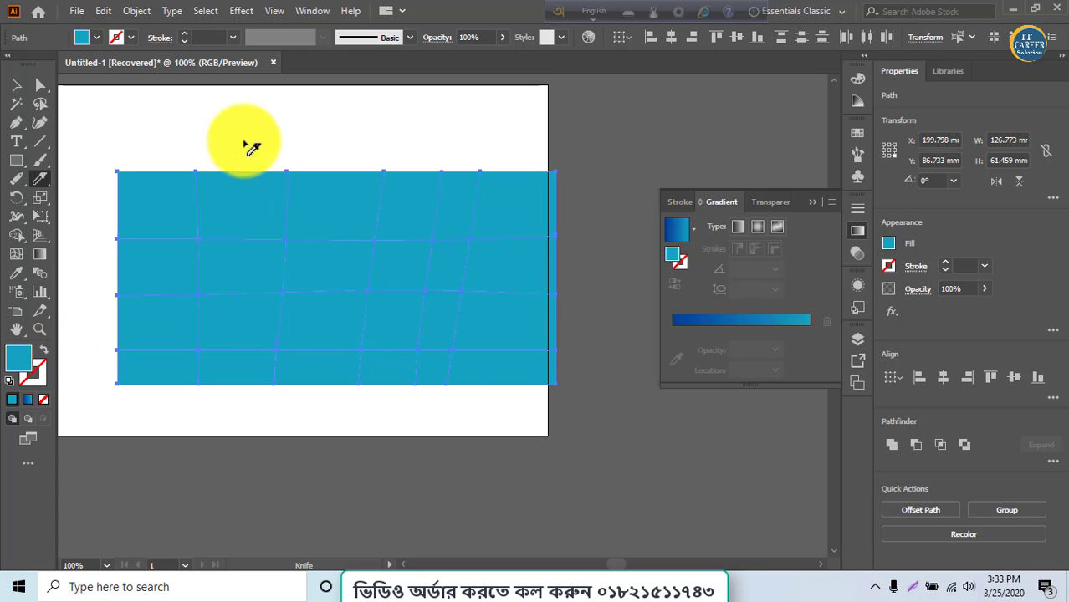
Step: Add four more vertical Knife cuts through the left and middle parts of the rectangle
left_click_drag(241, 148, 246, 481)
left_click_drag(356, 153, 304, 488)
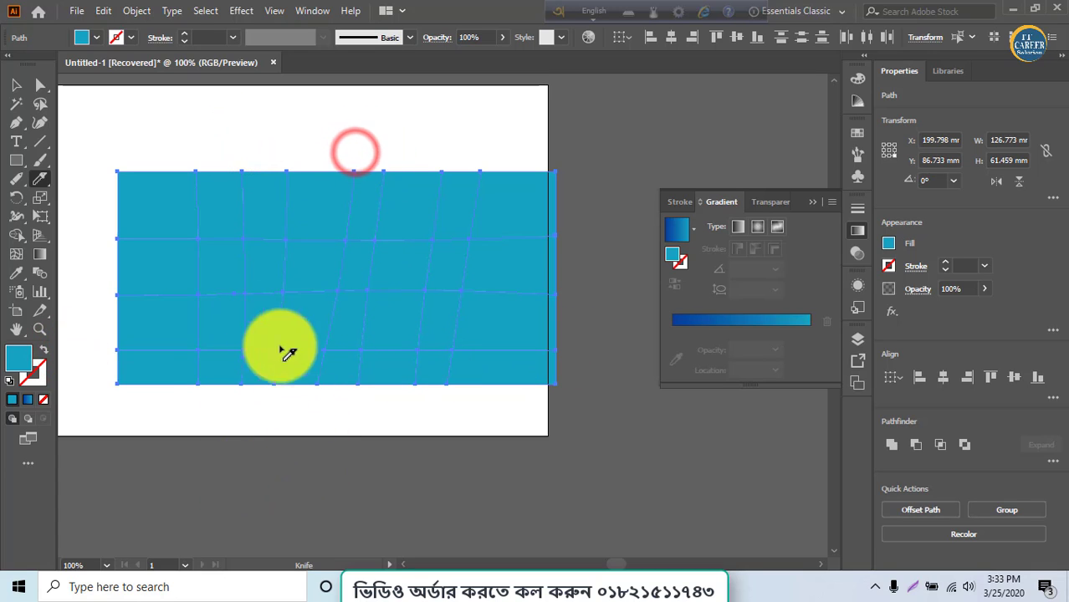
left_click_drag(159, 146, 158, 519)
left_click_drag(140, 150, 102, 495)
Step: Deselect the cut pieces and move the pieces of the top row up, away from the rectangle
left_click(15, 84)
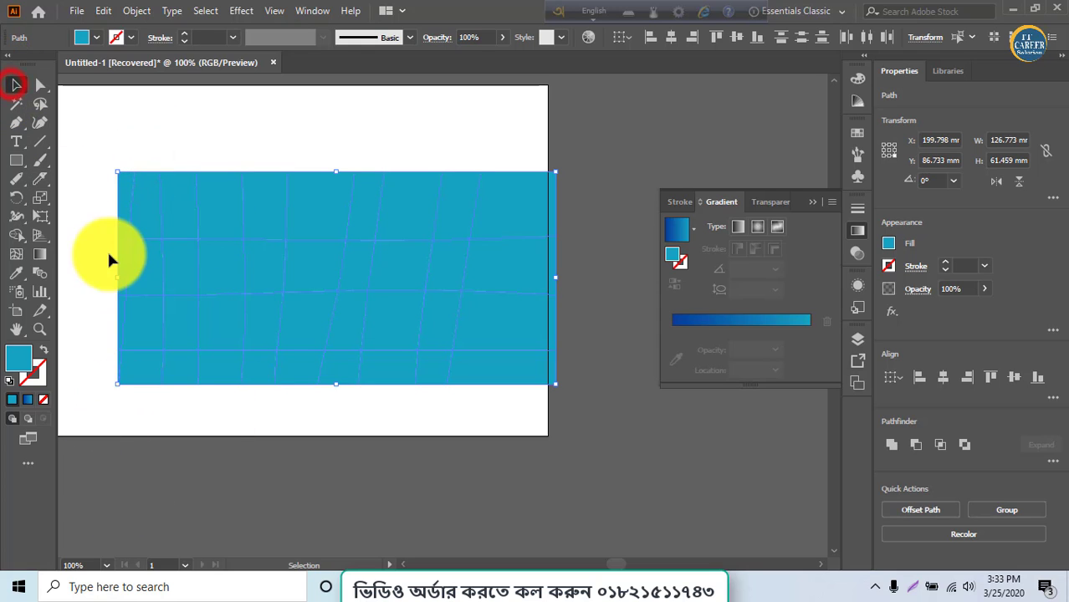
left_click(99, 227)
left_click_drag(126, 210, 132, 158)
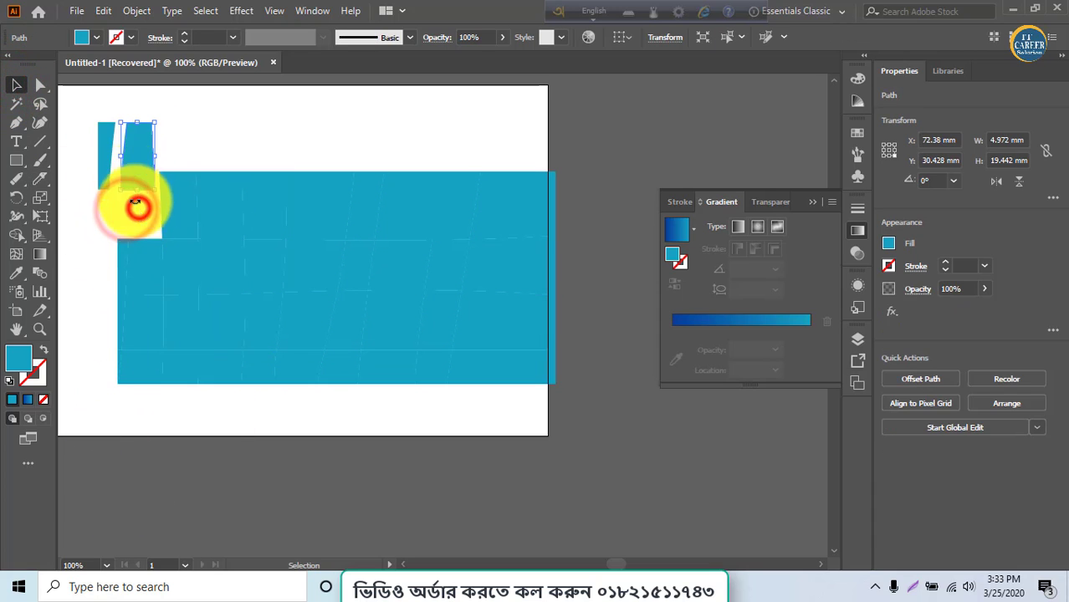
left_click_drag(166, 210, 173, 157)
left_click_drag(217, 205, 219, 171)
left_click_drag(288, 201, 339, 138)
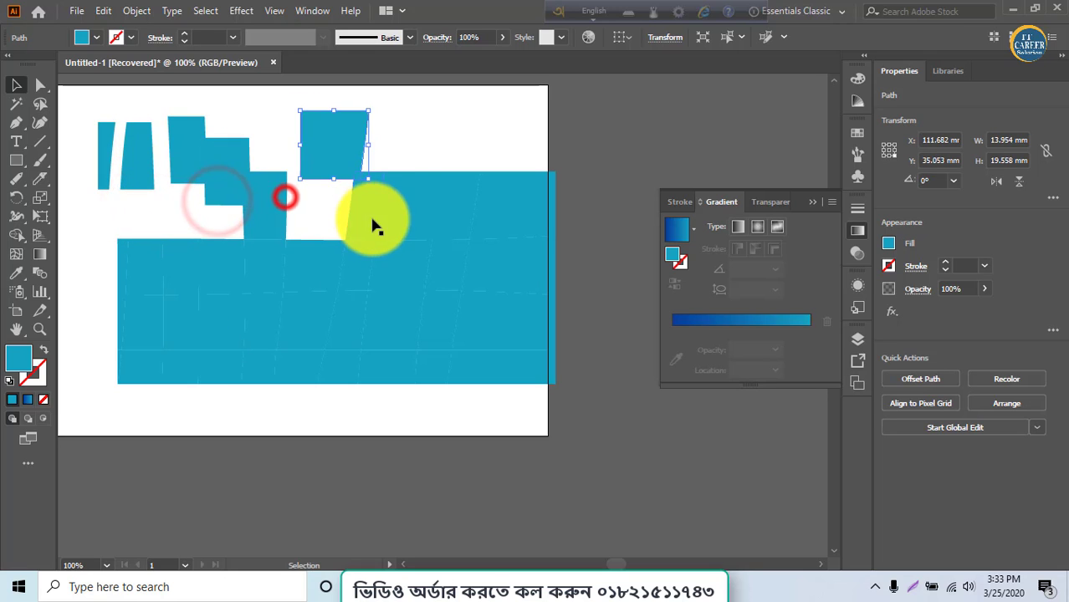
left_click_drag(380, 201, 450, 128)
left_click_drag(490, 208, 509, 178)
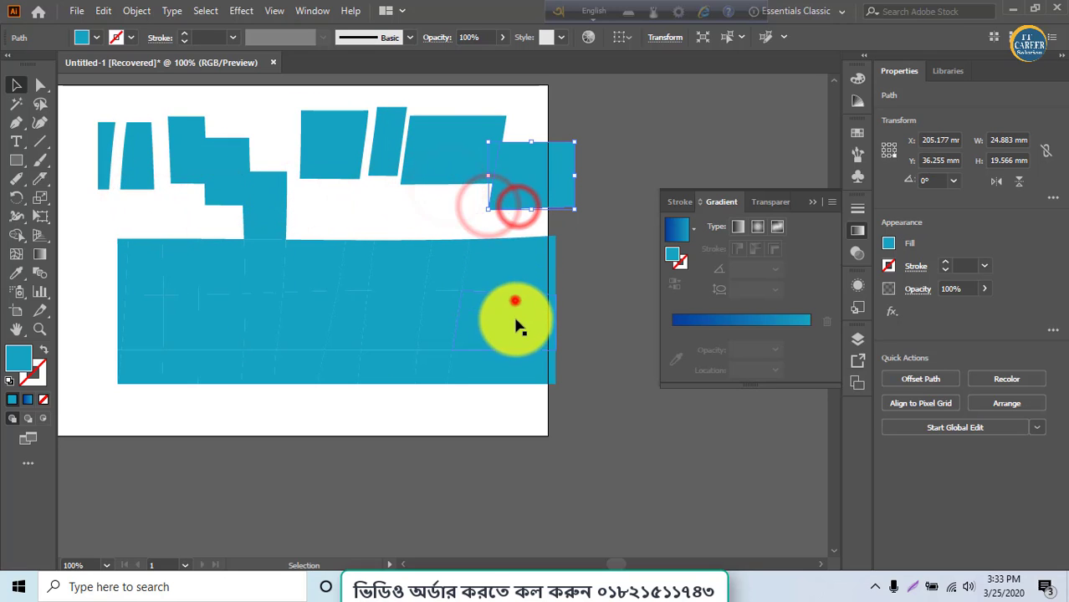
Step: Move several pieces of the rectangle's bottom row down, away from the rest
left_click_drag(512, 366, 542, 447)
left_click_drag(380, 365, 389, 463)
left_click_drag(269, 351, 260, 433)
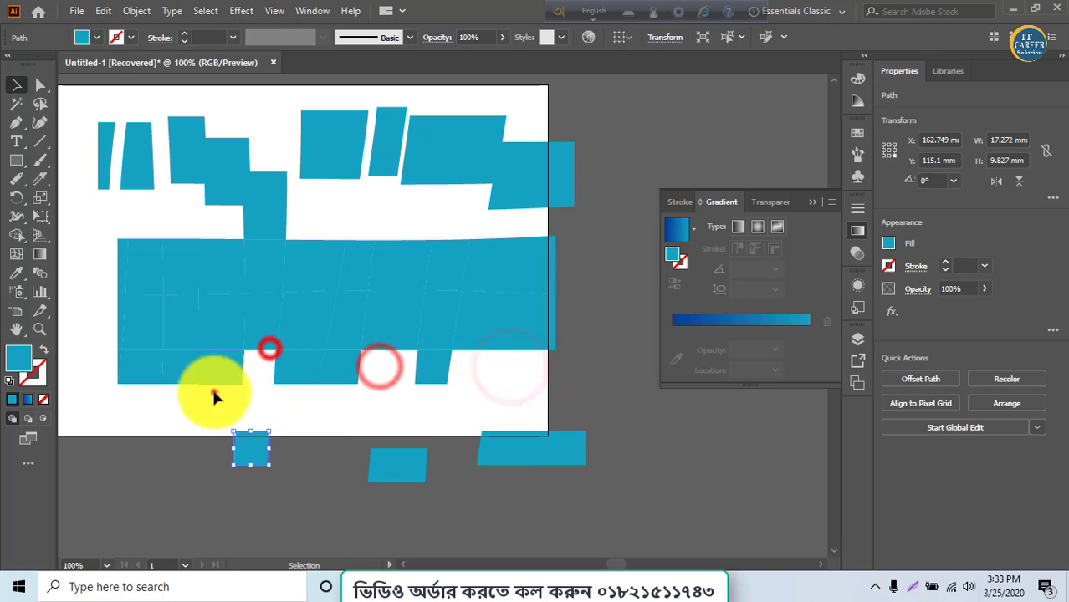
left_click_drag(215, 381, 191, 451)
left_click_drag(141, 362, 112, 406)
Step: Scatter several pieces from the rectangle's middle rows outward in different directions
left_click_drag(211, 253, 79, 307)
left_click_drag(270, 281, 237, 295)
left_click_drag(328, 306, 506, 206)
left_click_drag(502, 290, 542, 225)
left_click_drag(518, 311, 621, 288)
left_click(518, 351)
left_click_drag(393, 323, 461, 333)
Step: Delete all the pieces and draw a new blue rectangle about 128 by 78 mm across the artboard
key("ctrl+a")
key("Delete")
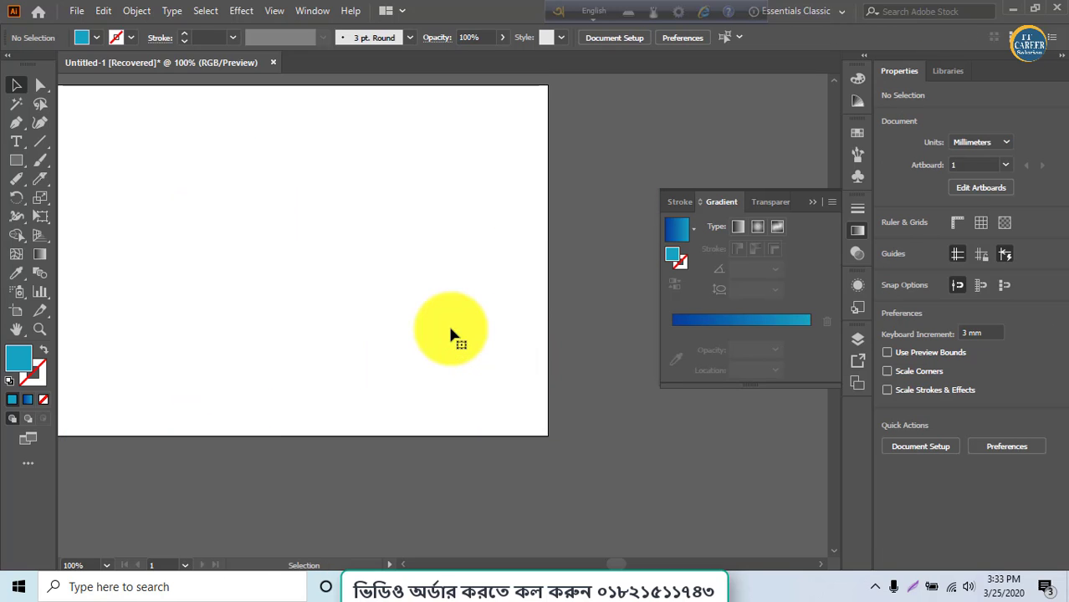
left_click(19, 162)
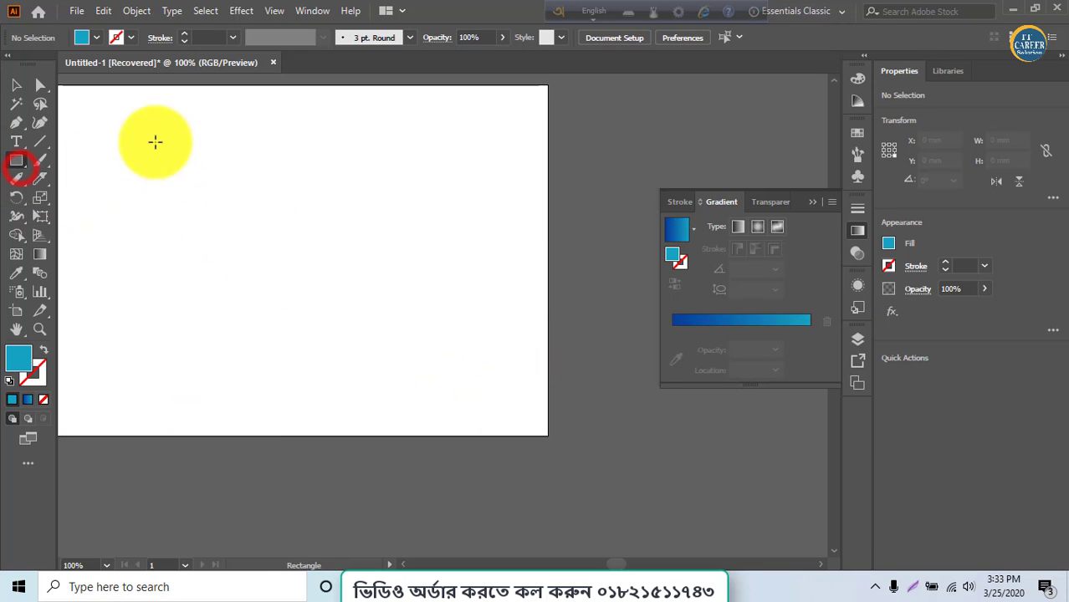
left_click_drag(150, 139, 592, 408)
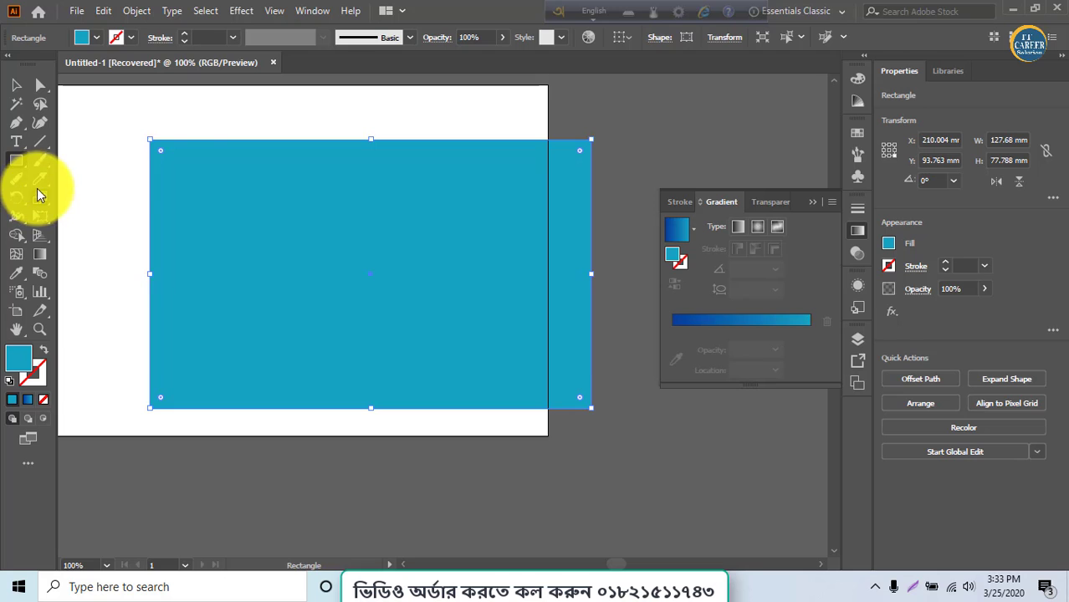
Step: Slice the new rectangle from top to bottom with four roughly vertical Knife cuts
left_click(39, 178)
left_click_drag(181, 112, 212, 463)
left_click_drag(241, 109, 286, 435)
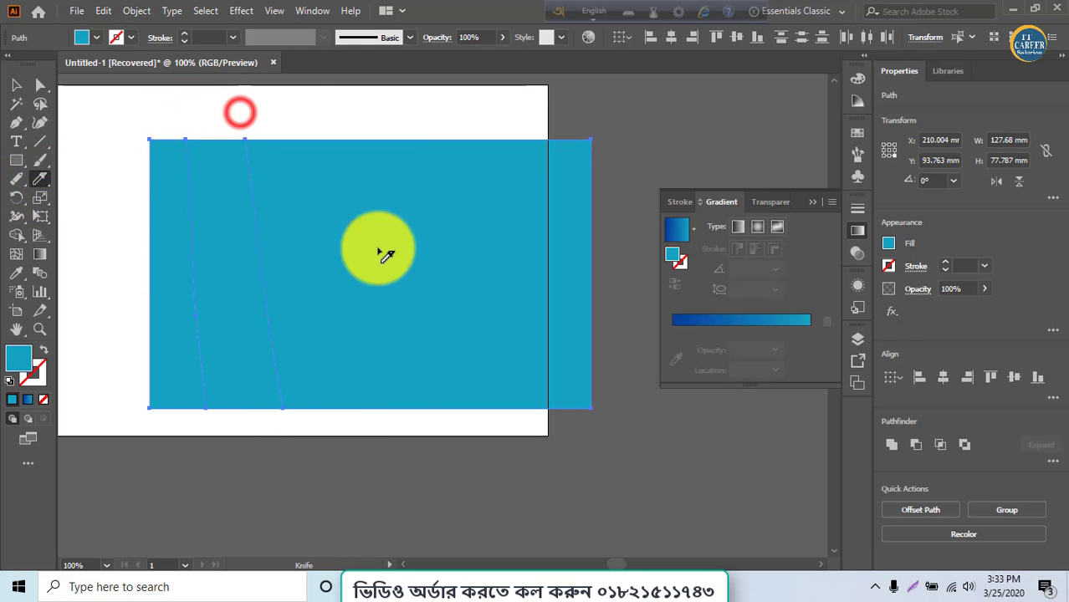
left_click_drag(381, 89, 391, 418)
left_click_drag(489, 88, 469, 553)
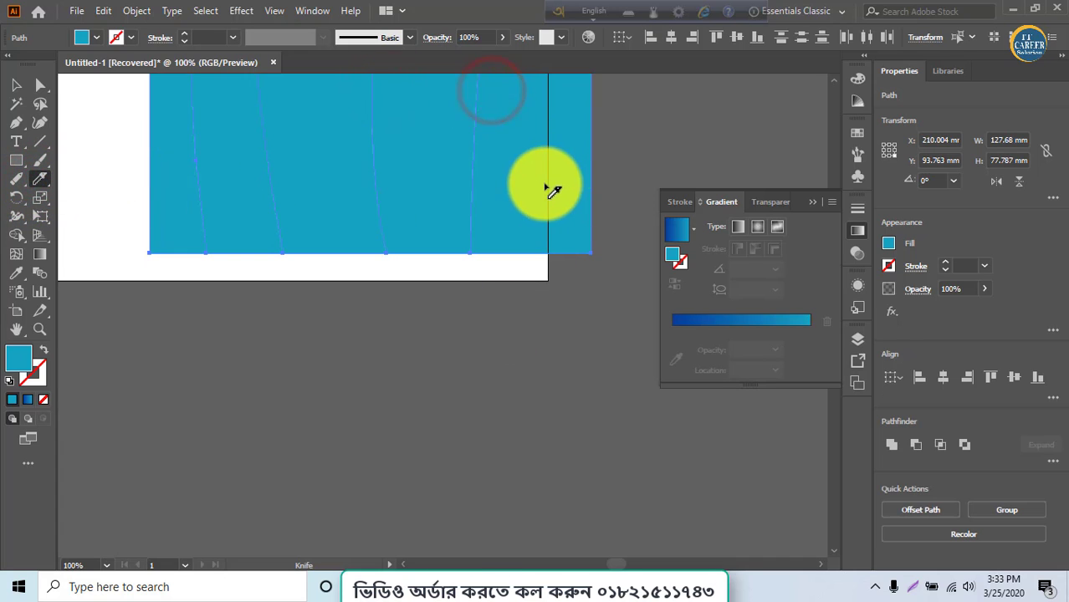
Step: Slice the new rectangle from side to side with three roughly horizontal Knife cuts
scroll(107, 179, "up", 2)
left_click_drag(110, 188, 643, 222)
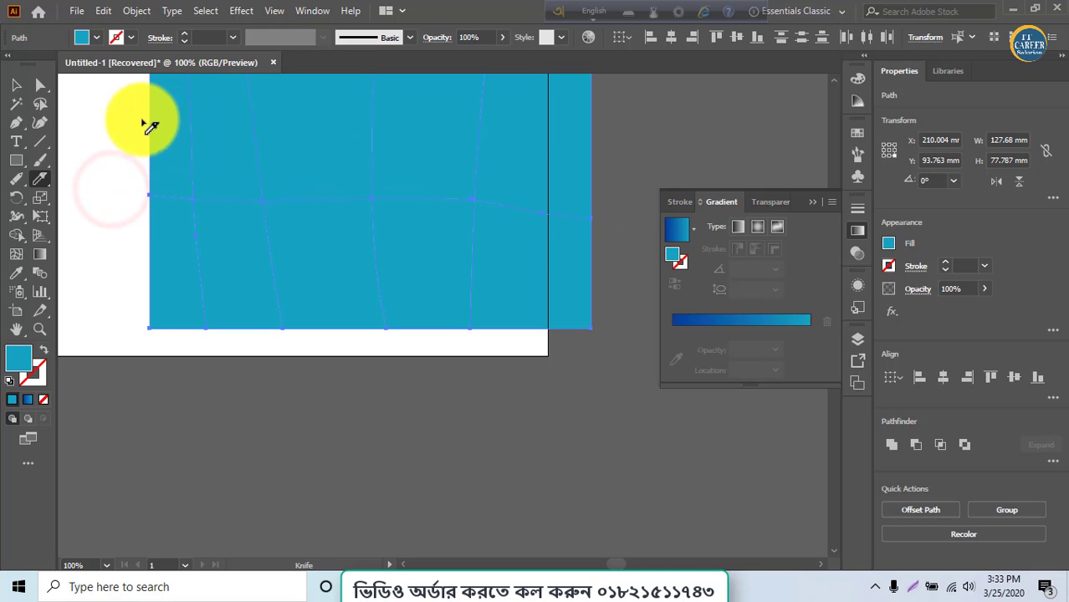
left_click_drag(132, 114, 638, 112)
left_click_drag(85, 288, 627, 291)
Step: Deselect the cut pieces and move the pieces of the bottom row down, away from the rectangle
left_click(18, 84)
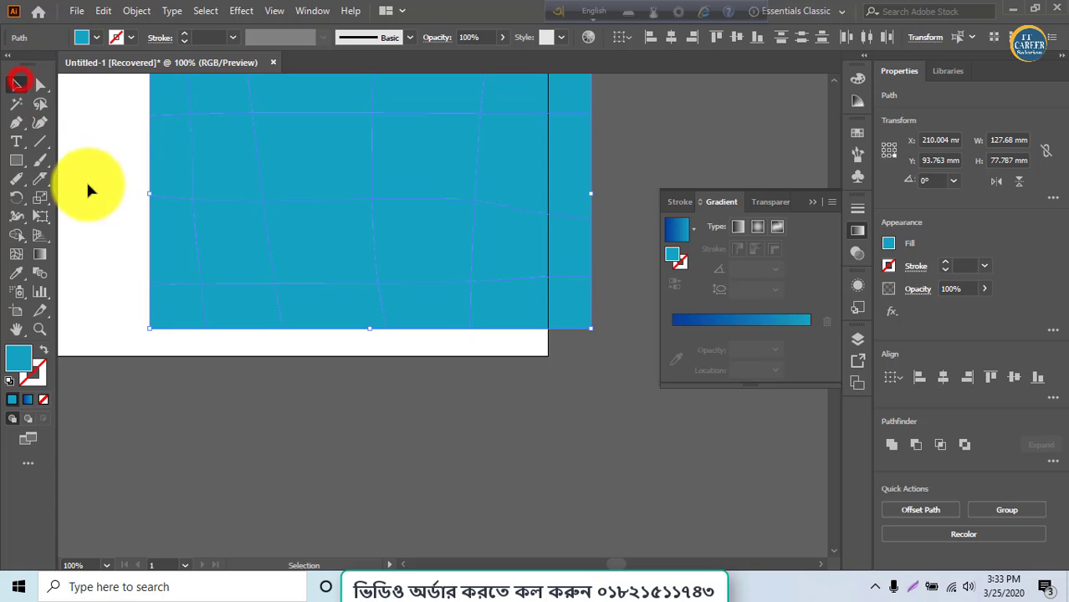
left_click(89, 187)
left_click(184, 410)
left_click_drag(180, 329, 148, 386)
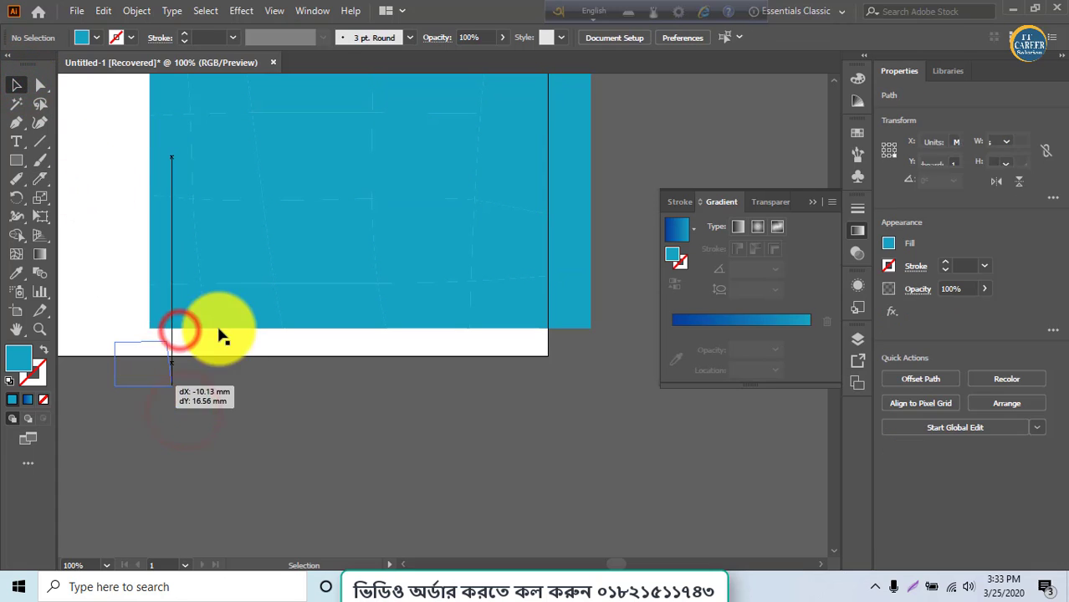
left_click_drag(222, 322, 226, 394)
left_click_drag(320, 302, 343, 352)
left_click_drag(421, 319, 456, 373)
left_click_drag(532, 333, 542, 383)
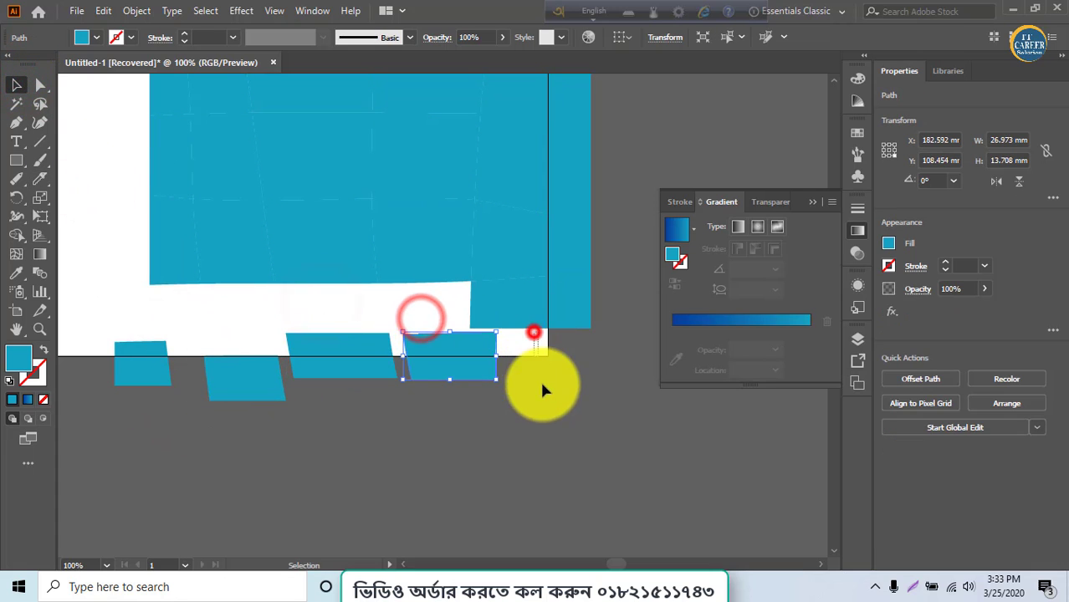
left_click_drag(587, 315, 597, 363)
left_click_drag(496, 306, 462, 387)
Step: Move the pieces of the third row from the top down toward the separated bottom pieces
left_click_drag(530, 263, 556, 352)
left_click_drag(420, 260, 420, 346)
left_click_drag(322, 279, 322, 358)
left_click_drag(162, 224, 164, 274)
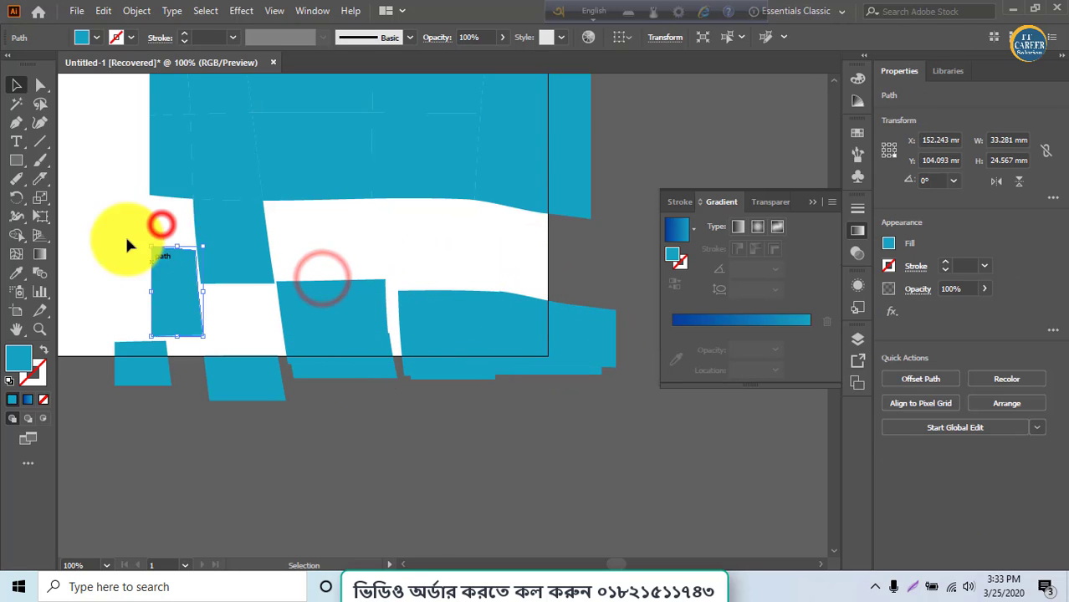
left_click_drag(201, 222, 230, 303)
Step: Move the second-row pieces down, except the leftmost one, turning the middle piece at an angle
left_click_drag(242, 168, 247, 246)
left_click_drag(301, 193, 310, 247)
left_click_drag(390, 174, 390, 249)
left_click_drag(535, 174, 540, 221)
left_click_drag(420, 173, 418, 213)
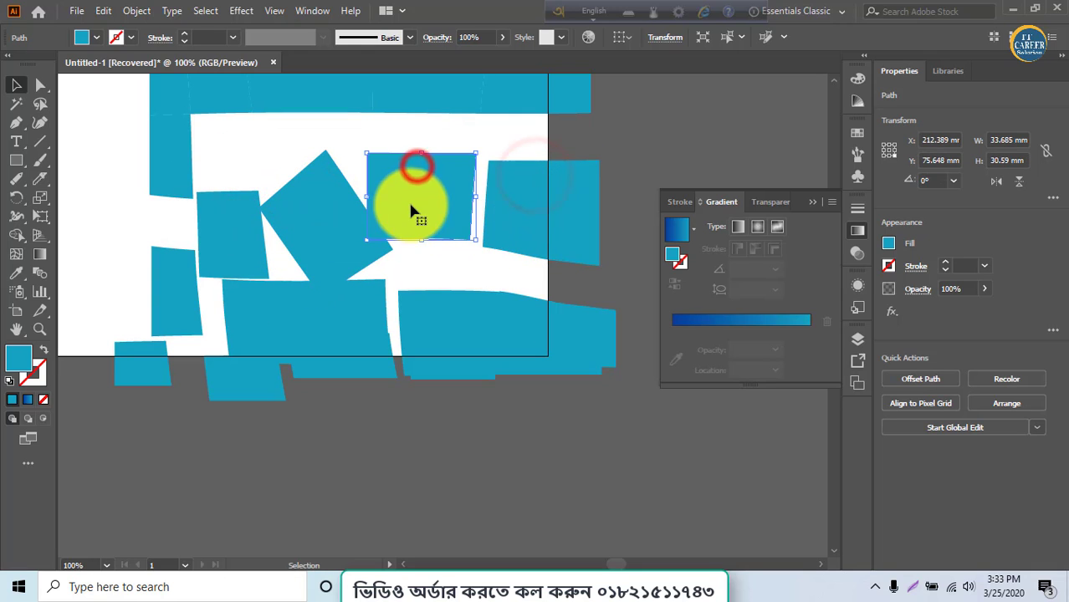